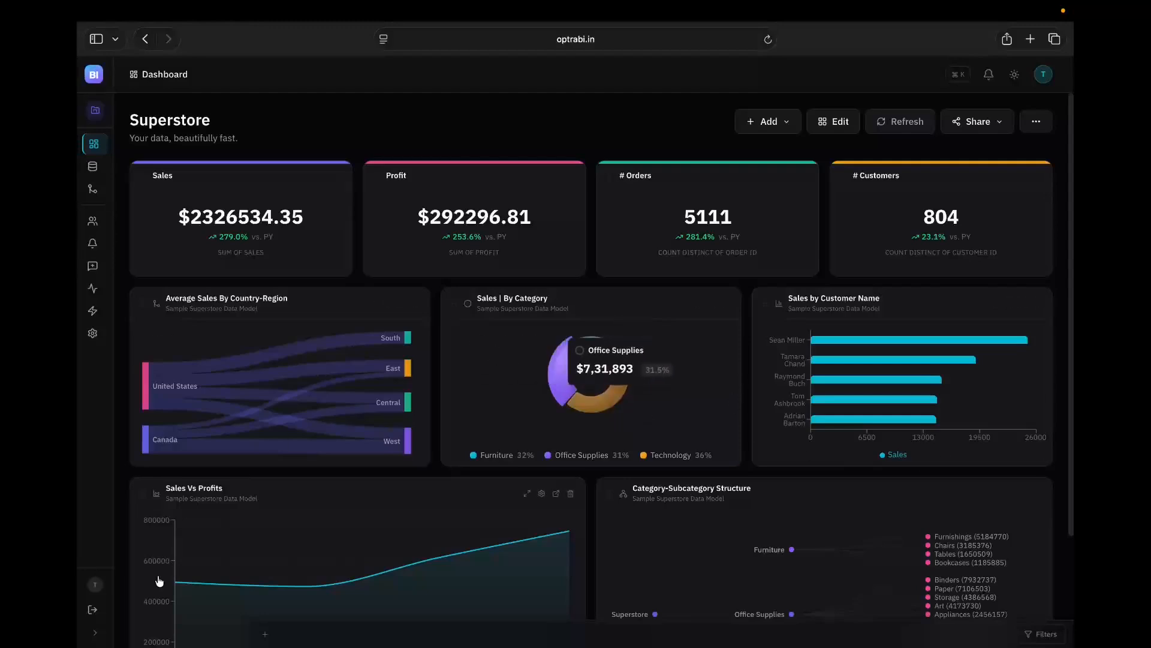
# Step: Expand the navigation sidebar and preview the dashboard in the light theme before restoring the dark theme
pyautogui.click(97, 634)
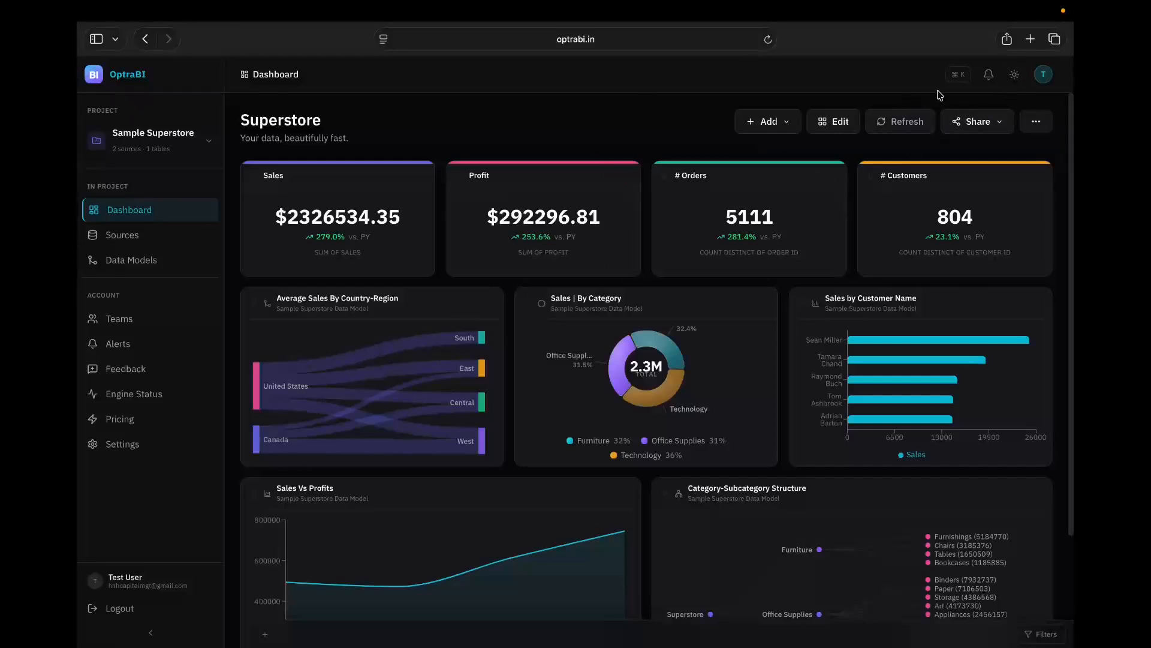
pyautogui.click(1014, 76)
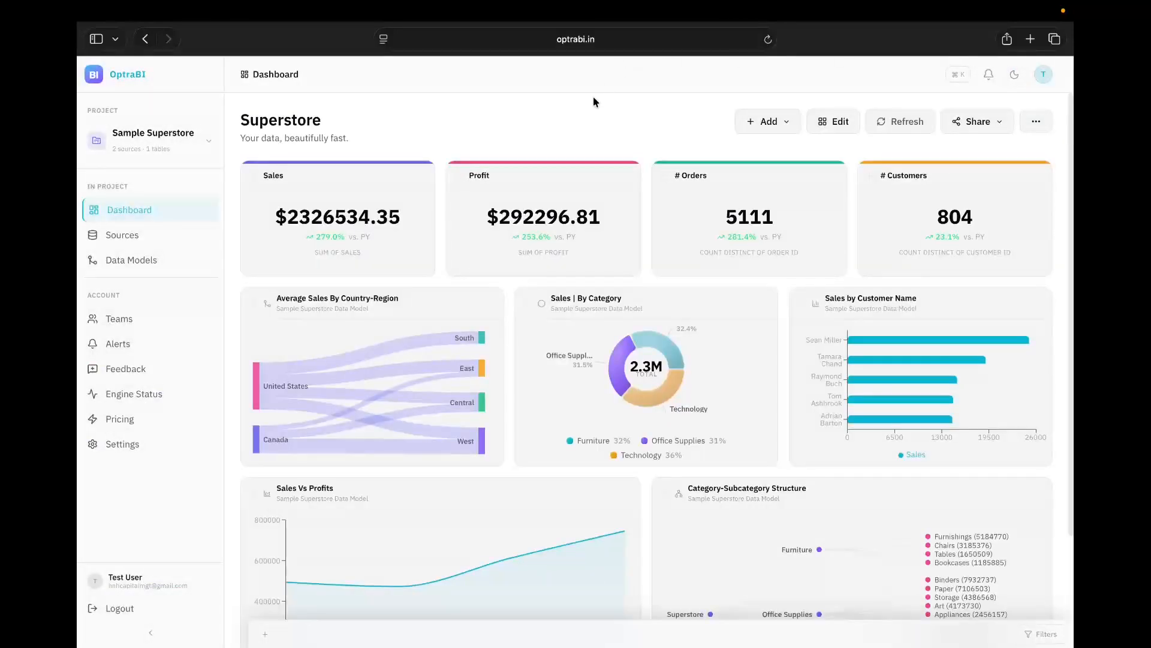
pyautogui.click(1015, 76)
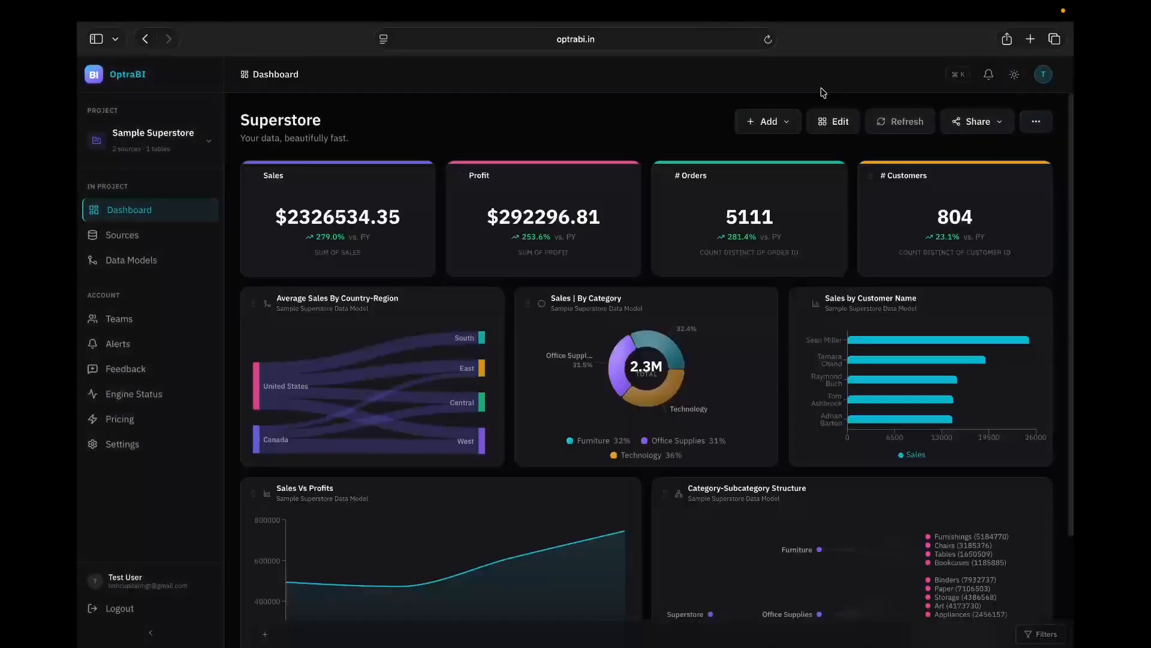
# Step: View the project's Sources and Data Models pages and the account's Teams page
pyautogui.click(133, 239)
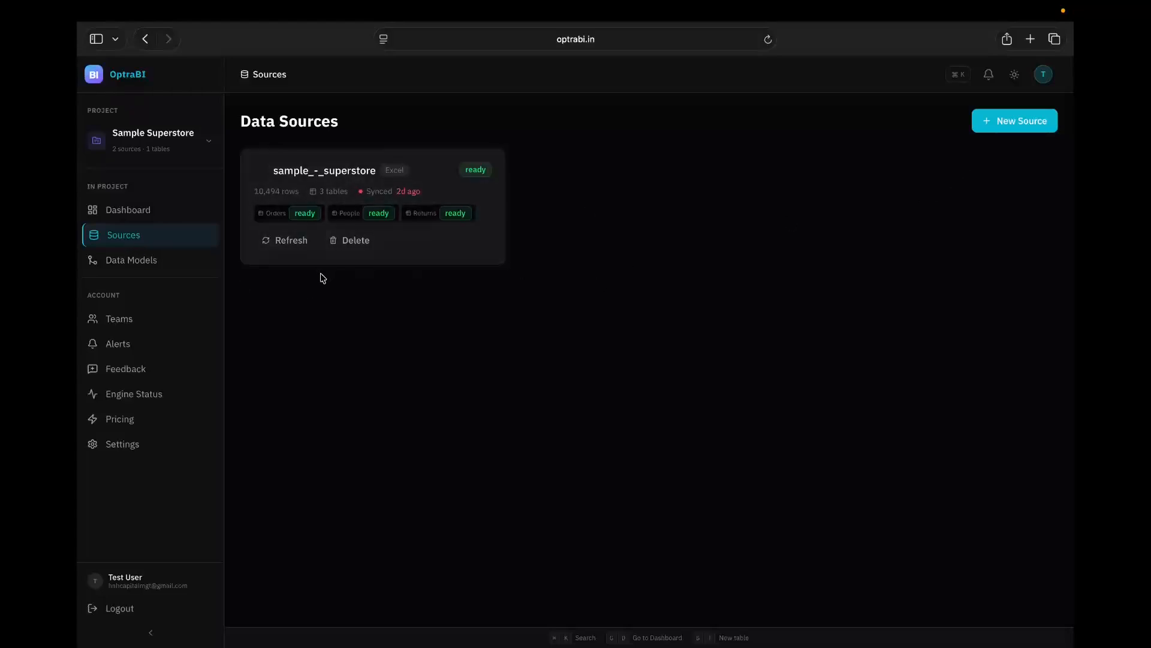
pyautogui.click(192, 269)
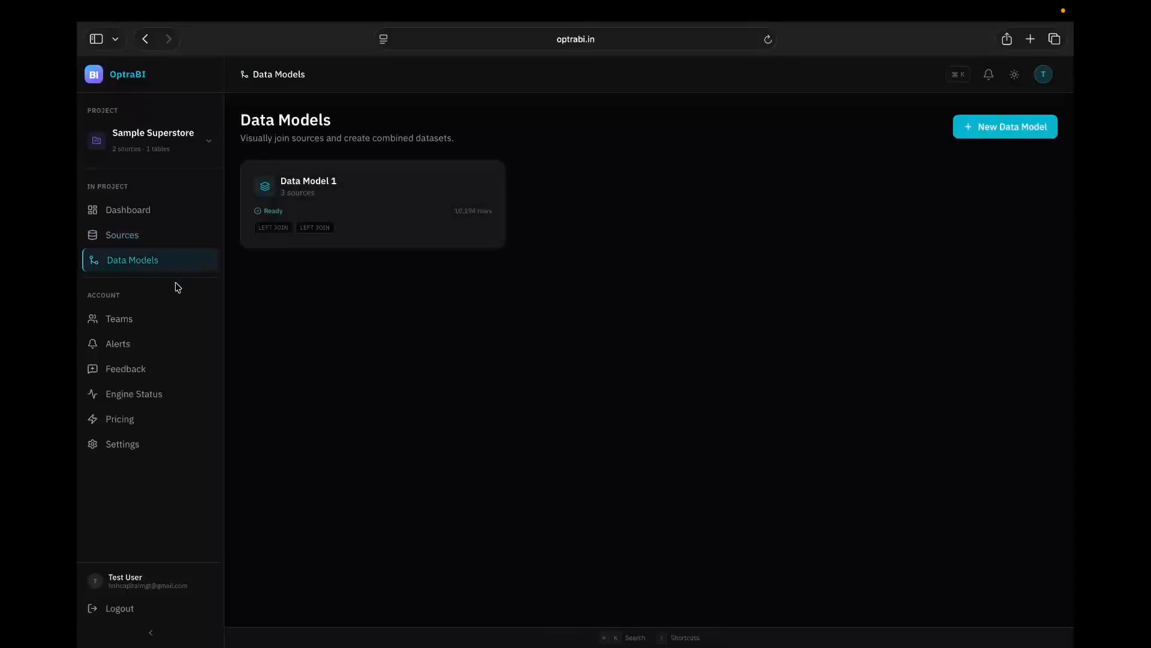
pyautogui.click(161, 318)
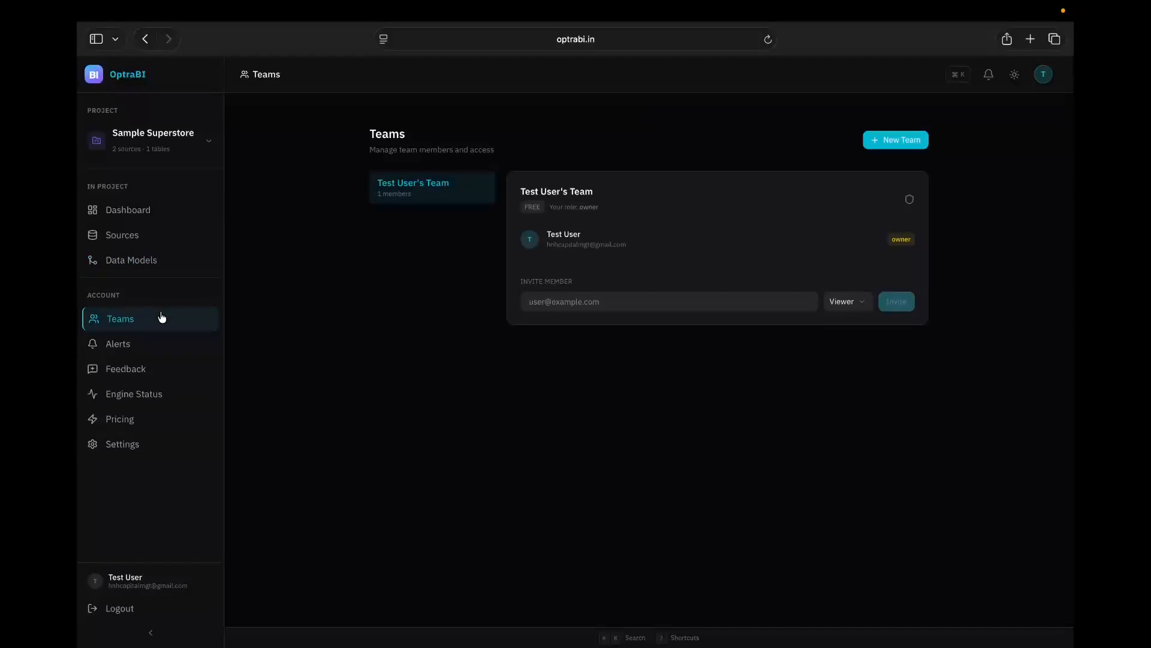
# Step: Open the Feedback page and compare the Report a Bug and General Feedback forms, ending on Report a Bug
pyautogui.click(142, 368)
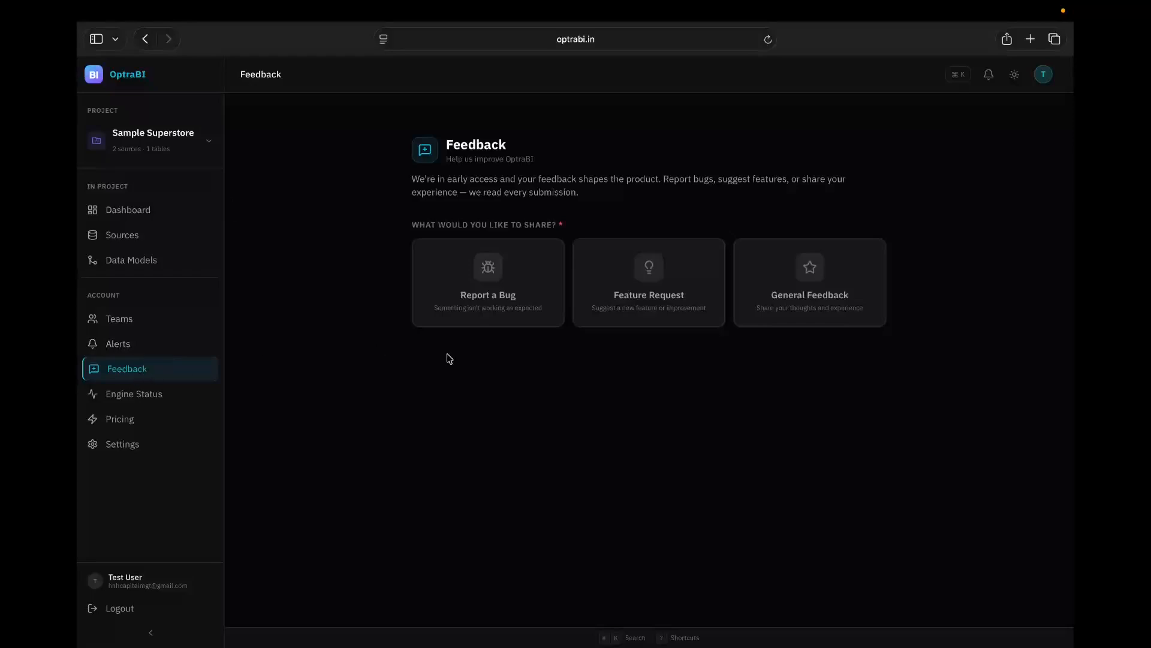
pyautogui.click(477, 275)
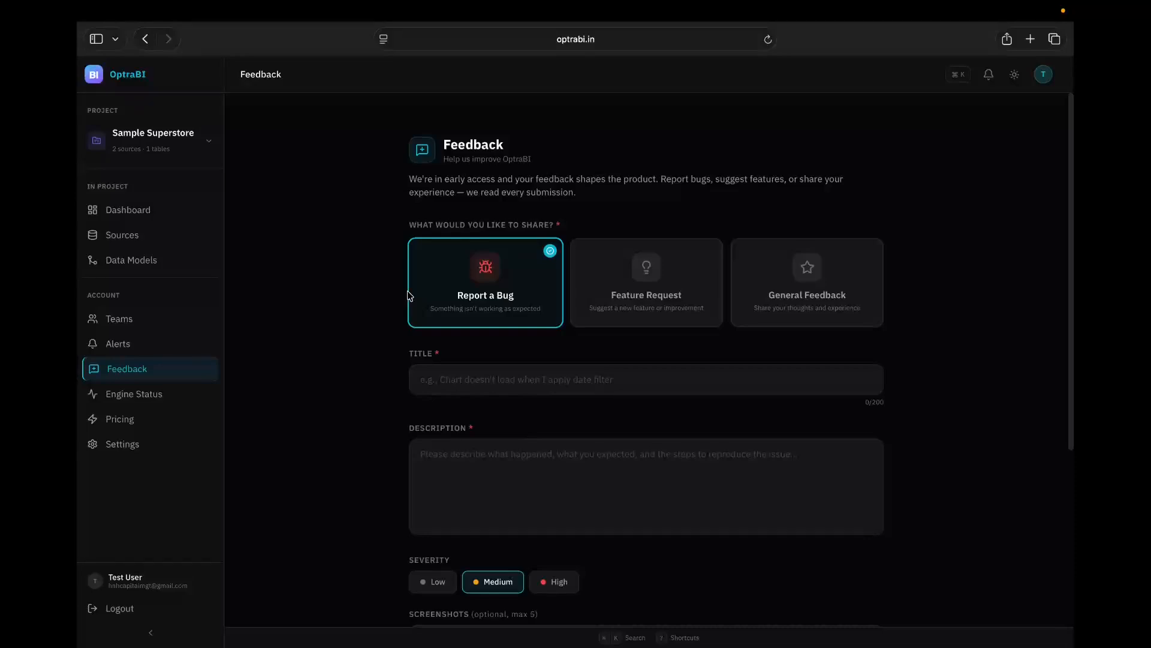
pyautogui.click(792, 292)
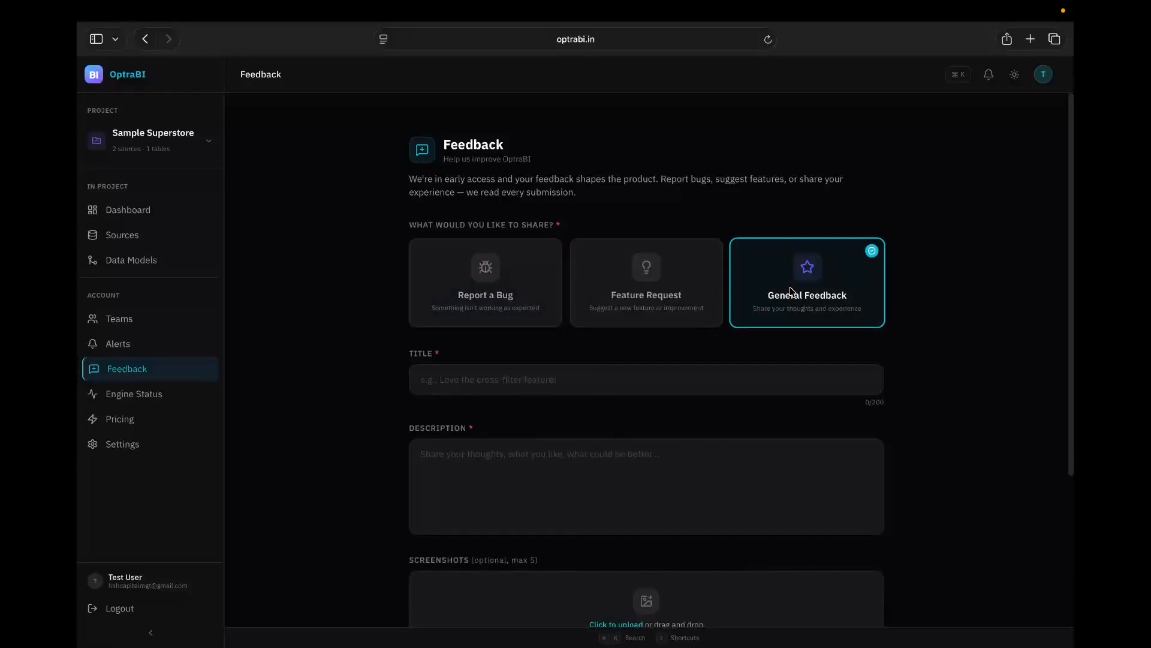
pyautogui.click(473, 308)
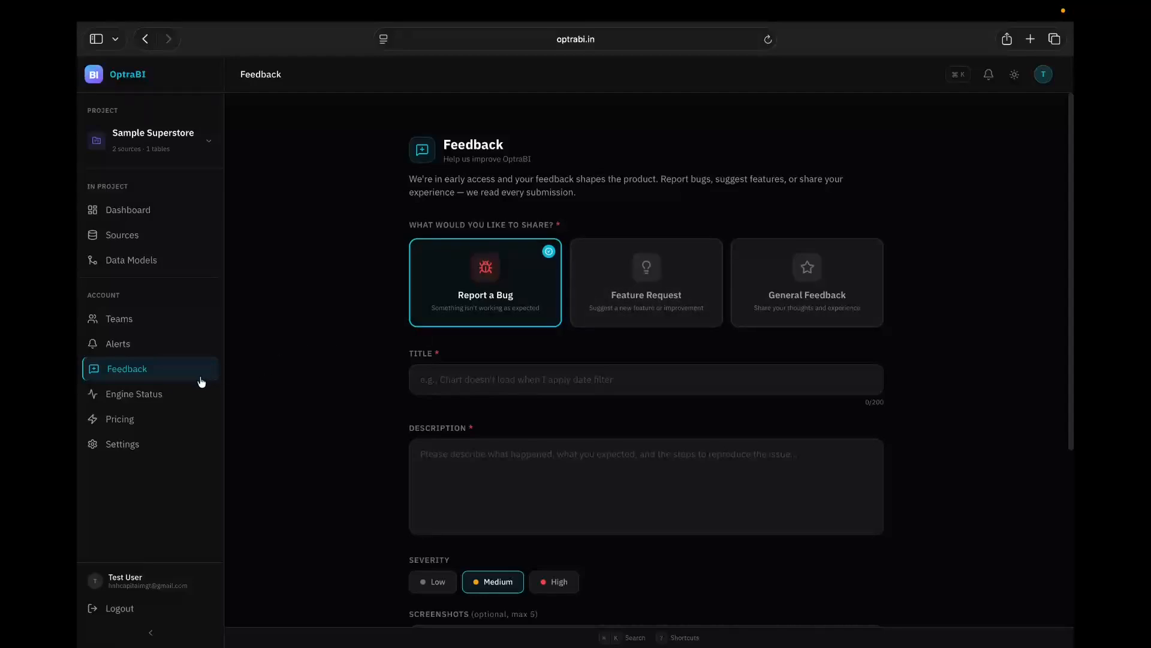
# Step: Check the Engine Status and Settings pages and return to the Superstore dashboard
pyautogui.click(179, 395)
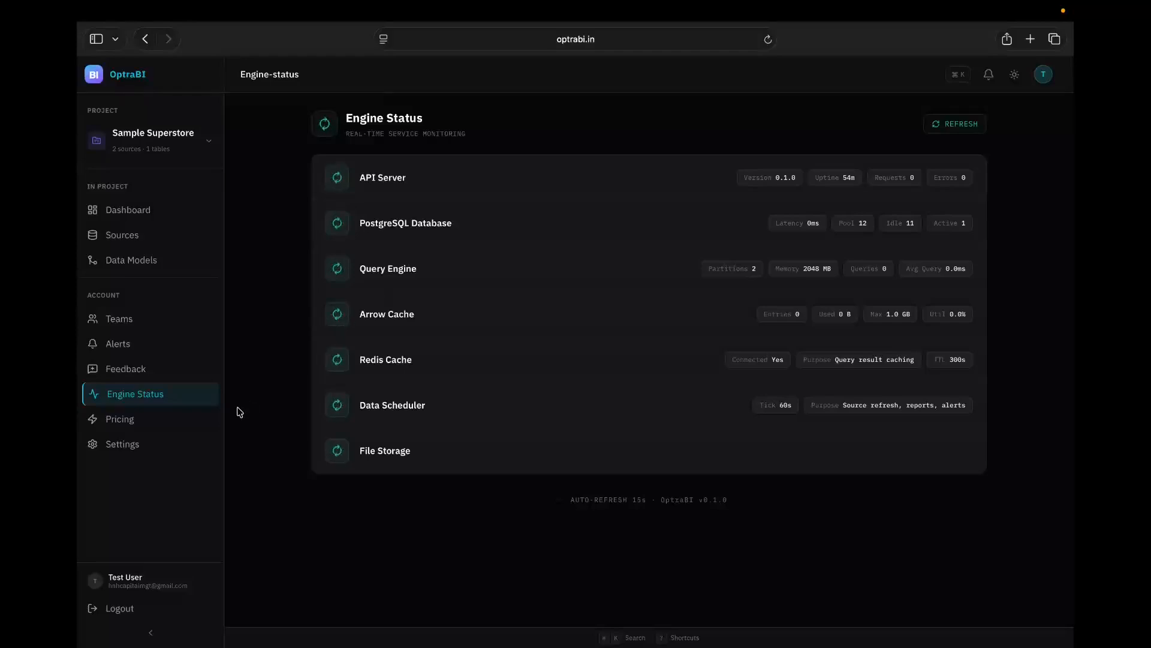
pyautogui.click(160, 442)
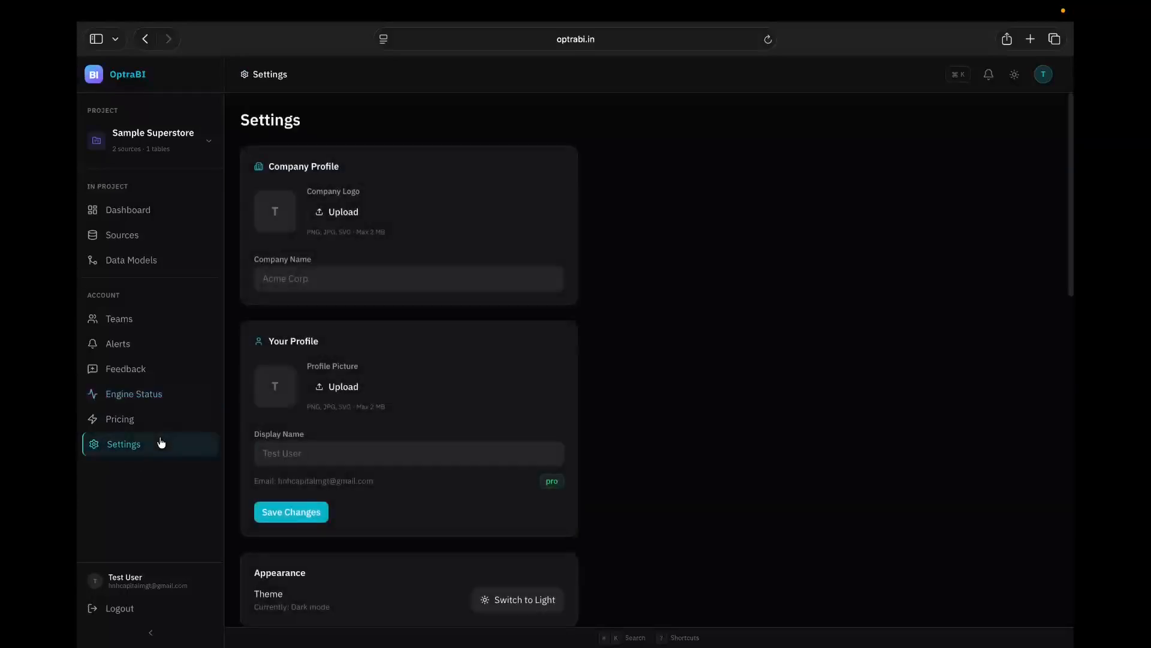
pyautogui.click(184, 214)
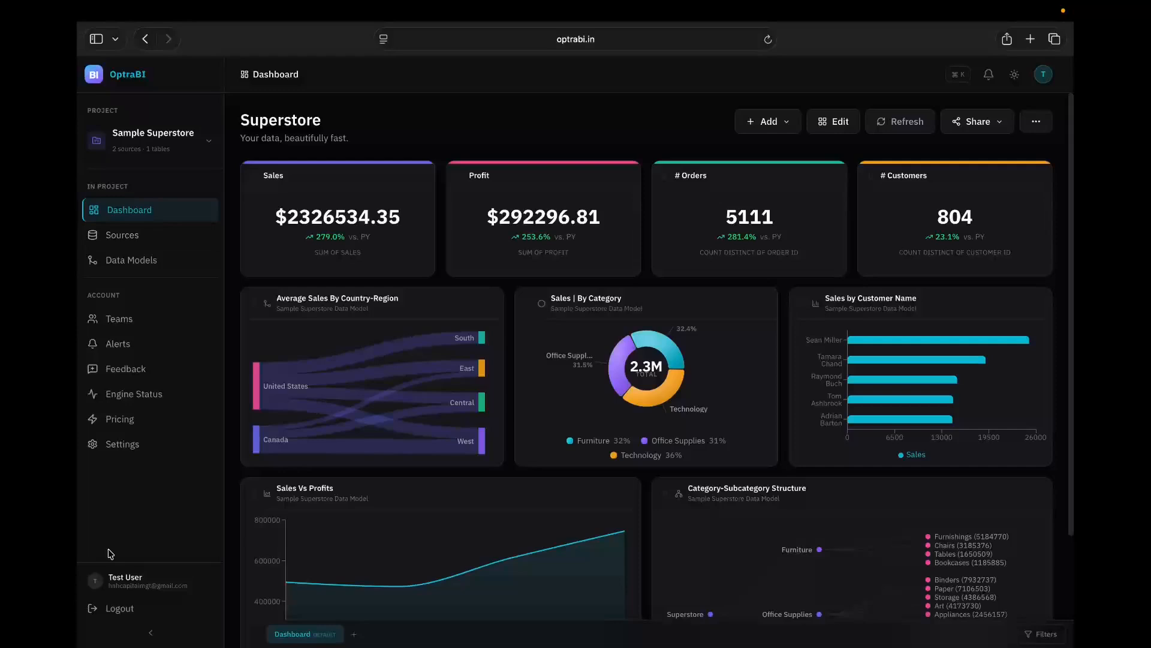
# Step: Log out of the account and open the OptraBI public homepage, checking its web address
pyautogui.click(126, 608)
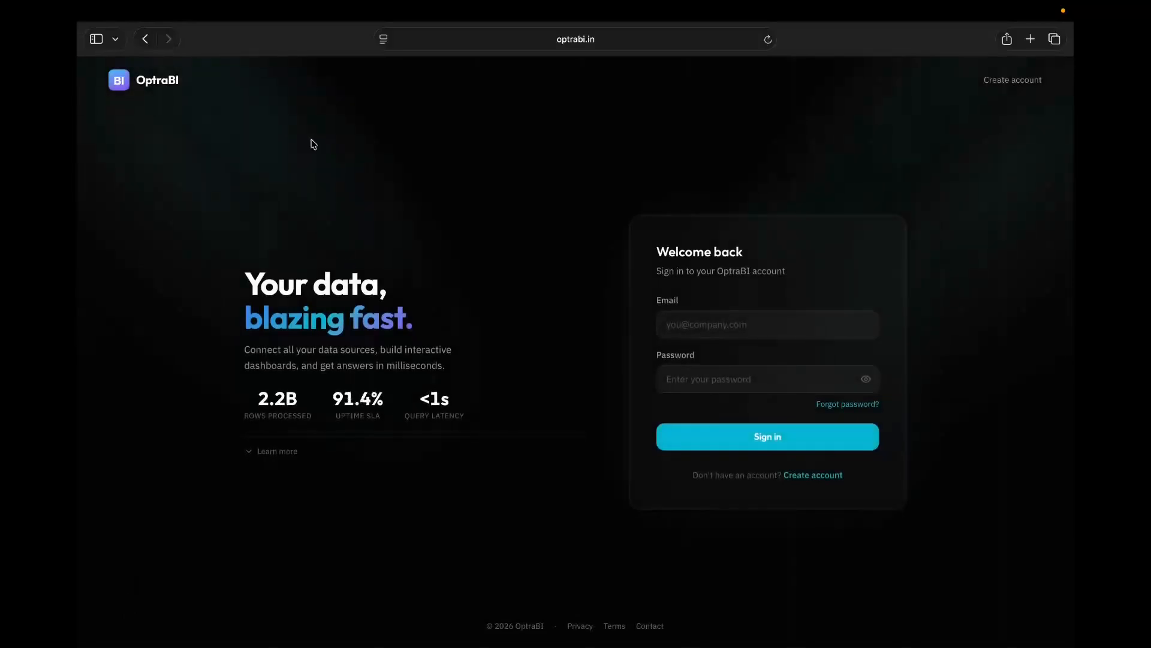
pyautogui.click(174, 82)
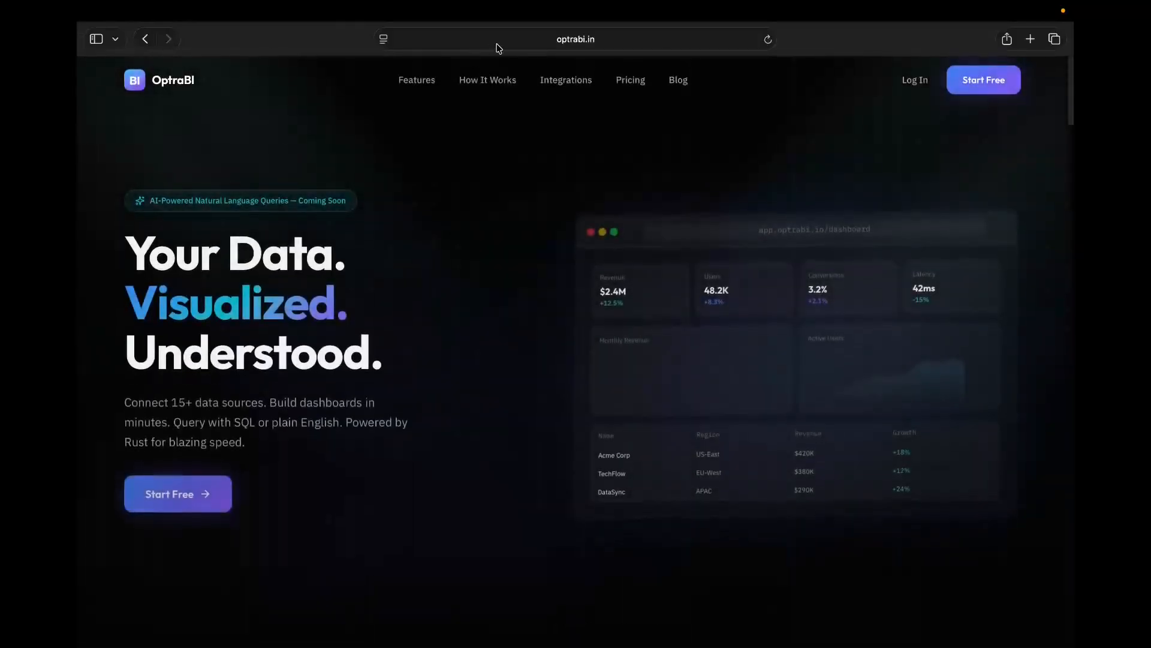
pyautogui.click(496, 43)
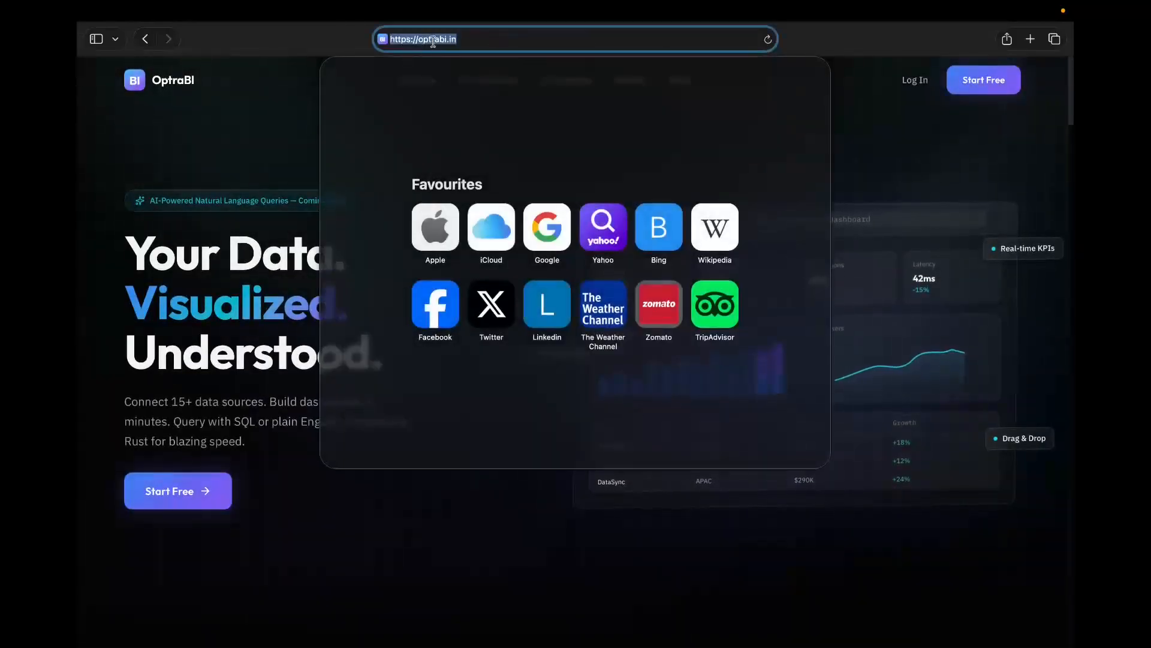
pyautogui.click(277, 173)
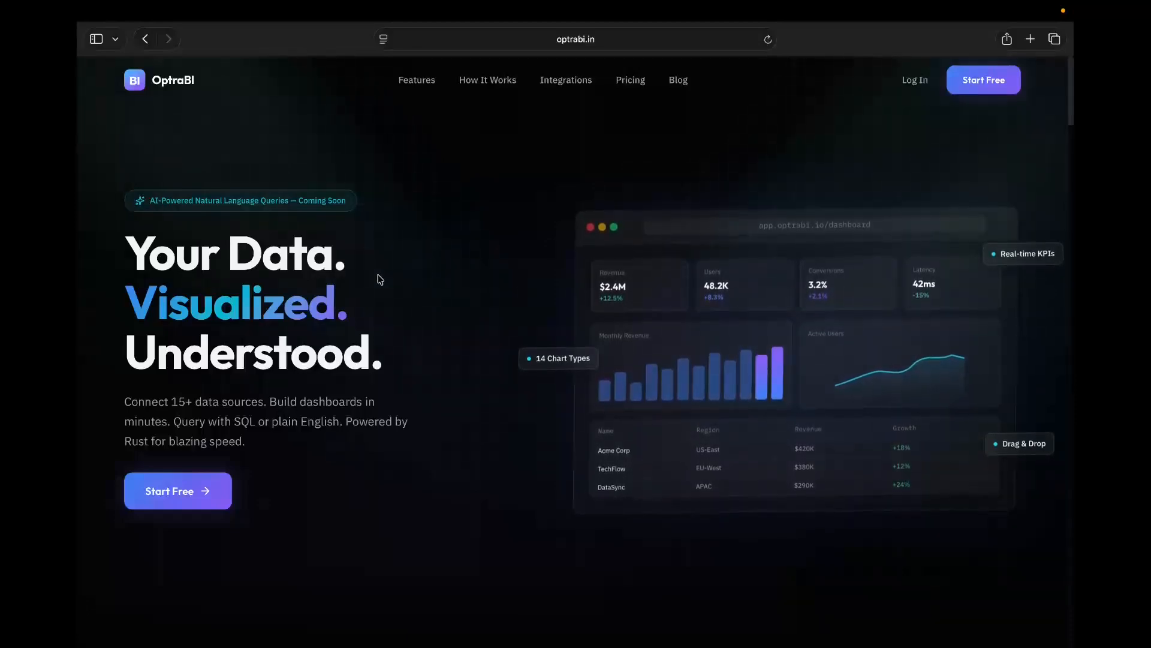
# Step: Look through the homepage's connectors, features, product walkthrough and pricing sections and return to its start
pyautogui.scroll(-2, 379, 279)
pyautogui.scroll(-10, 379, 279)
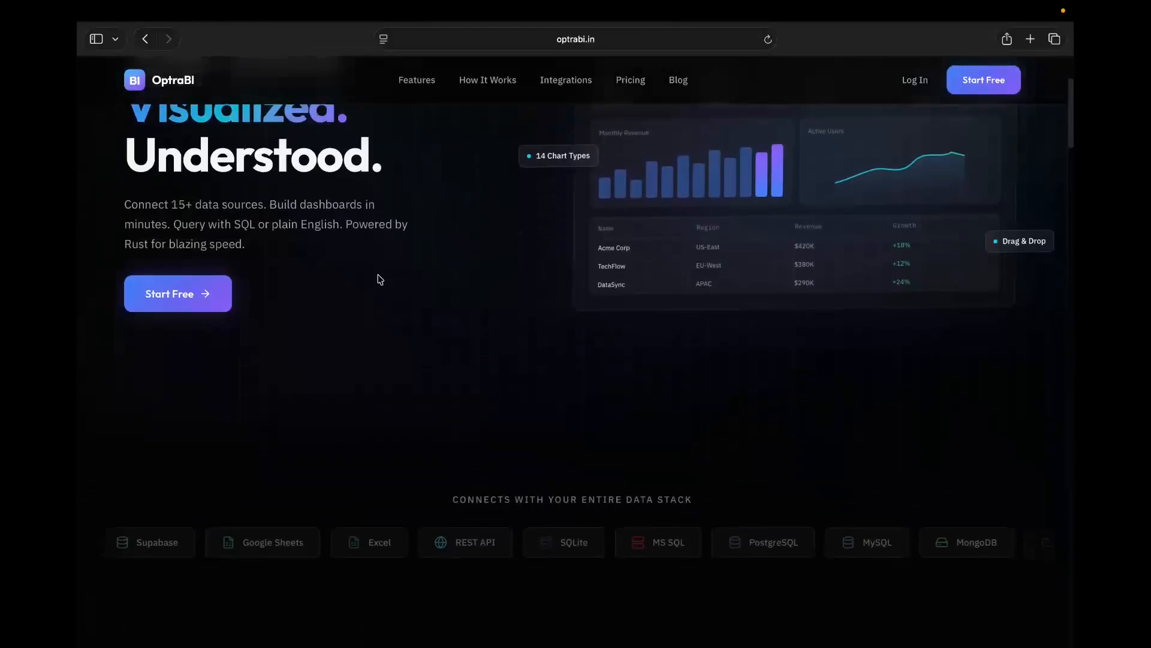
pyautogui.scroll(-9, 912, 393)
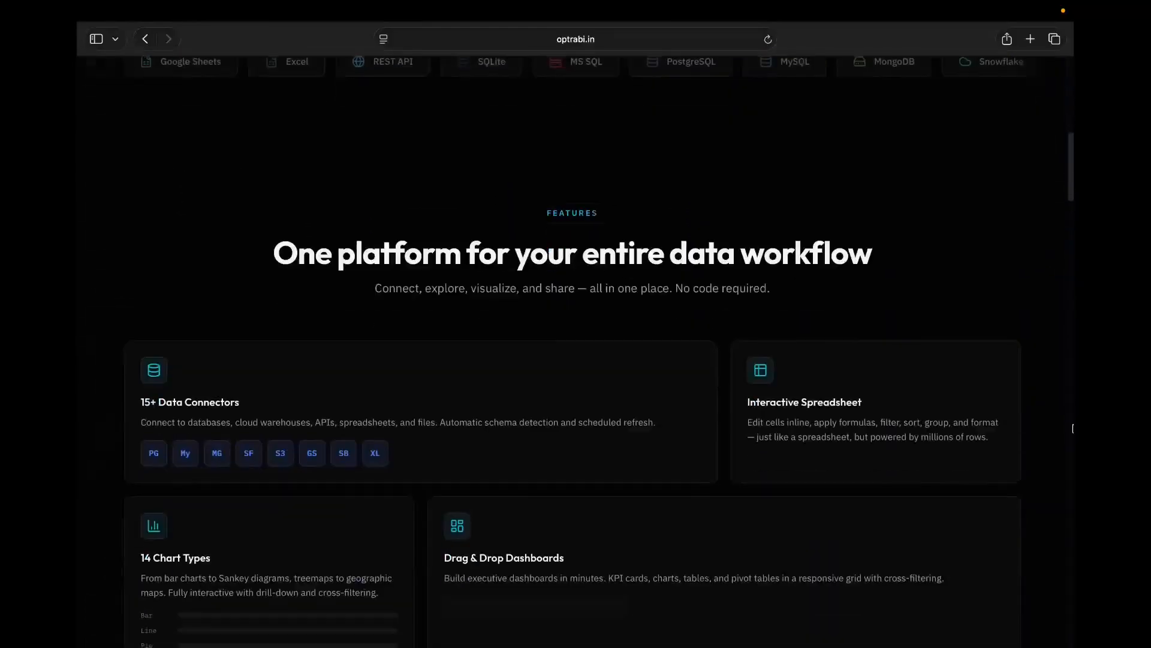
pyautogui.scroll(-14, 1073, 428)
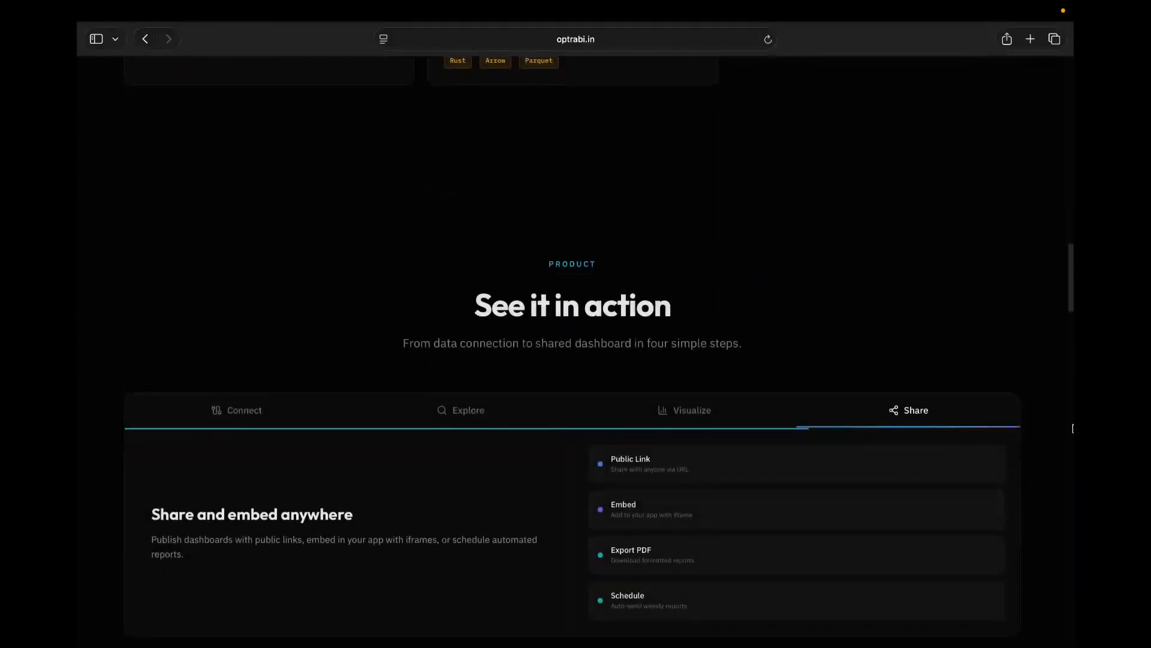
pyautogui.scroll(-20, 1073, 428)
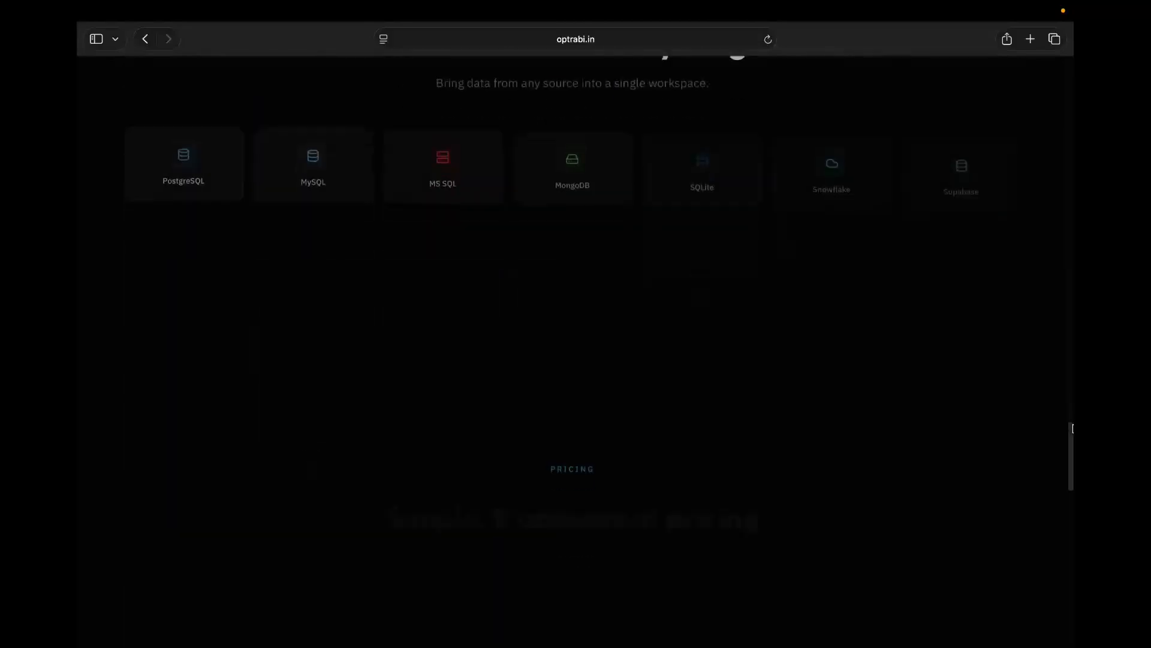
pyautogui.scroll(20, 1073, 428)
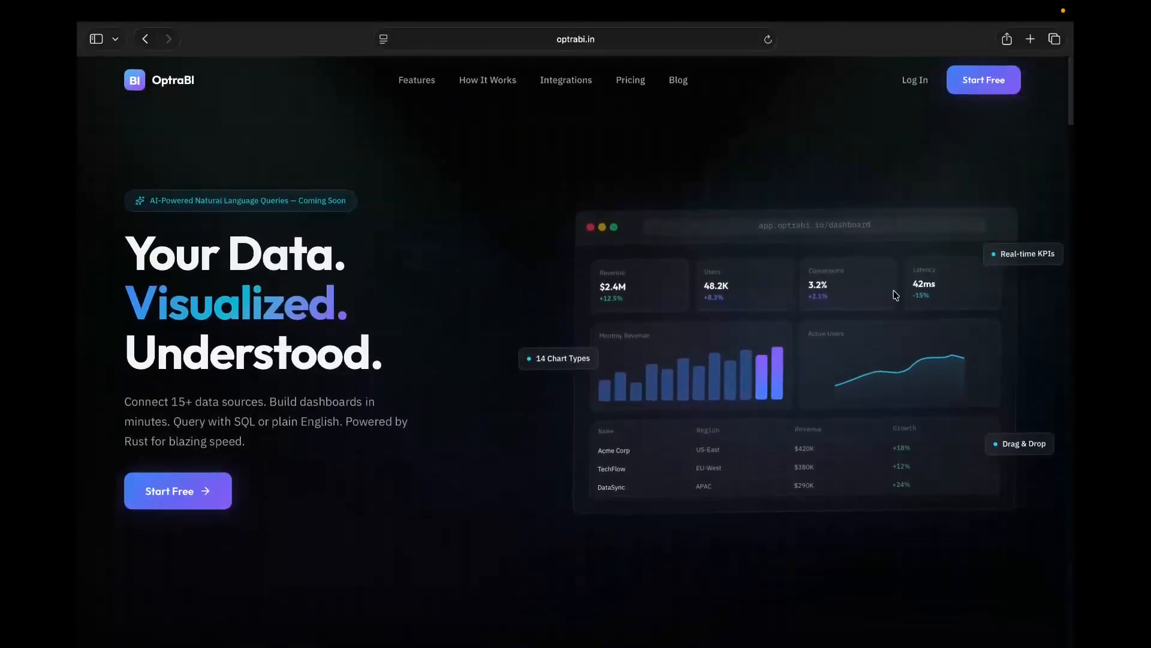
# Step: Open the blog and skim the article "Introducing Data Models: Join Tables Visually and Build Dashboards on Unified Data"
pyautogui.click(684, 87)
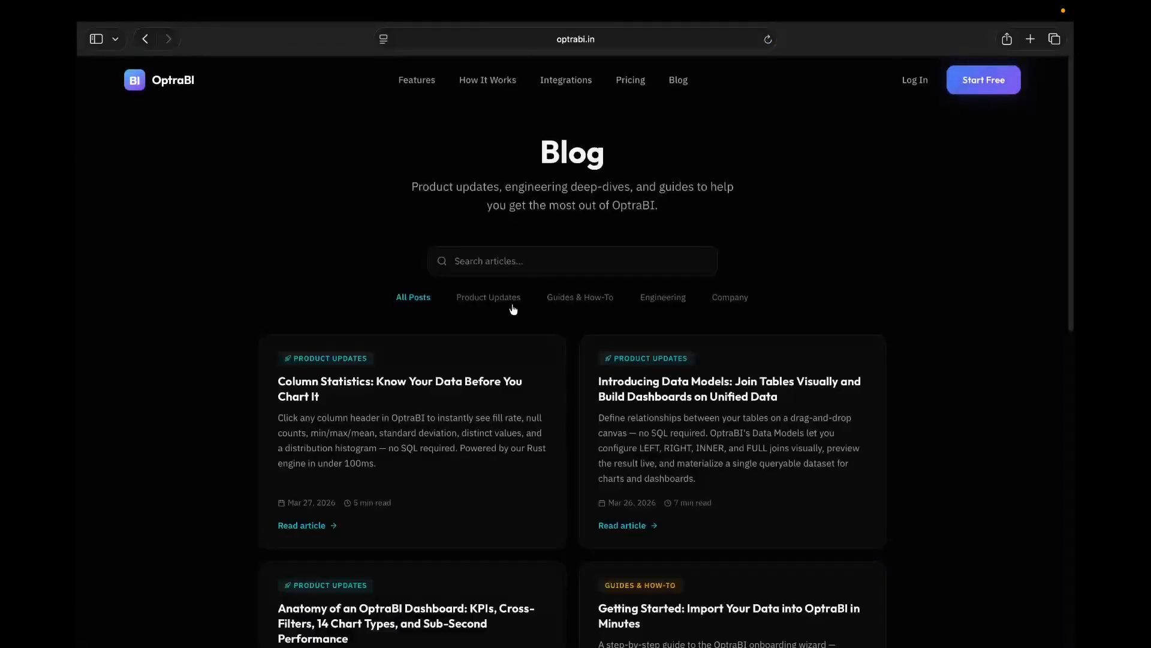
pyautogui.scroll(-5, 514, 309)
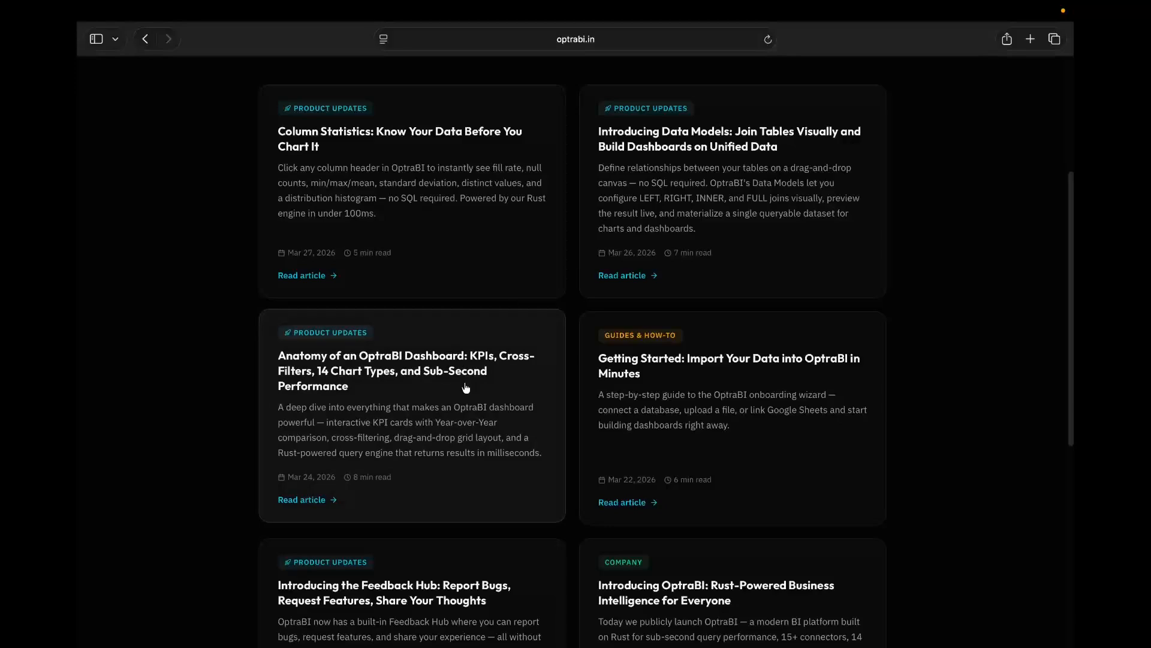
pyautogui.click(684, 189)
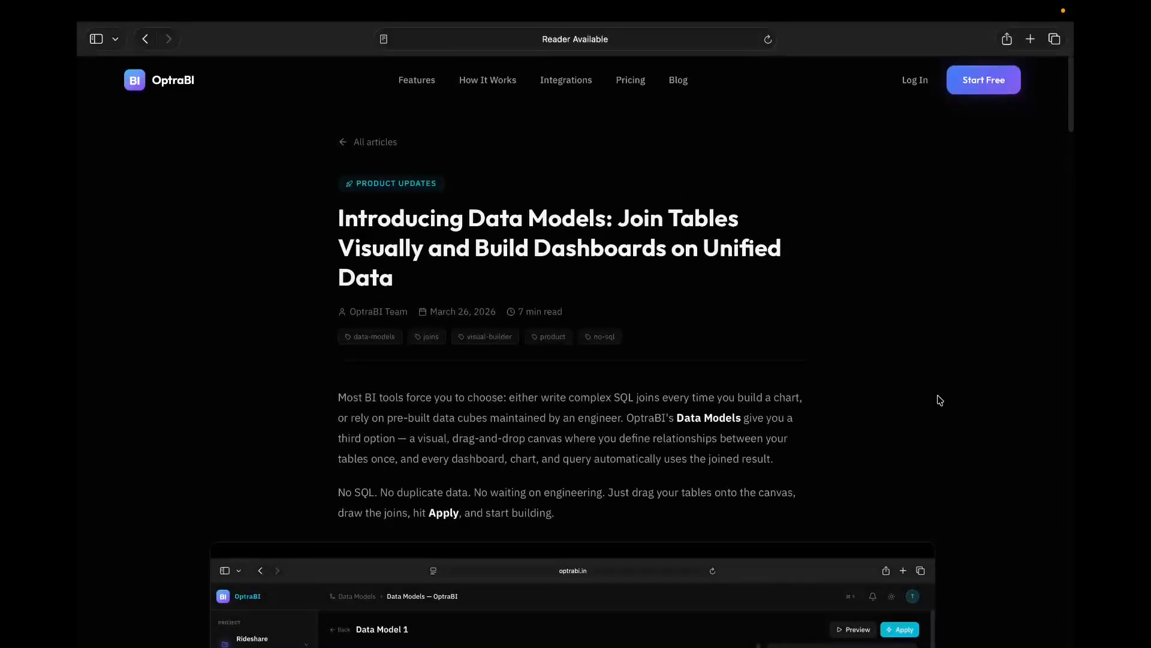
pyautogui.scroll(-8, 1015, 514)
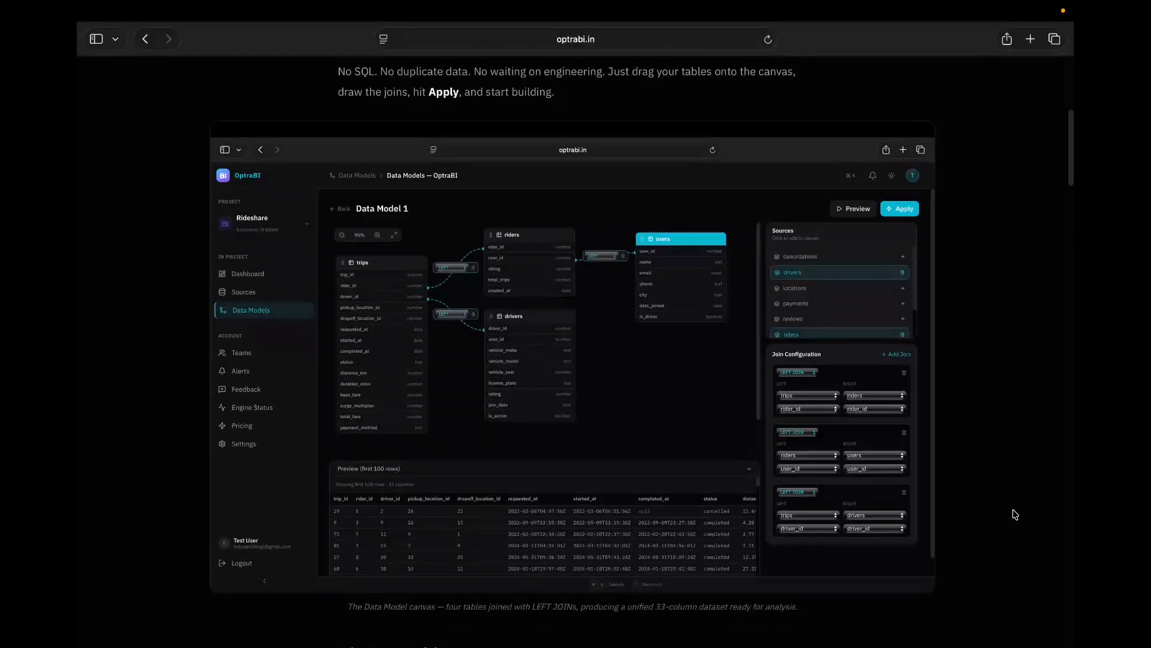
pyautogui.scroll(-15, 1015, 514)
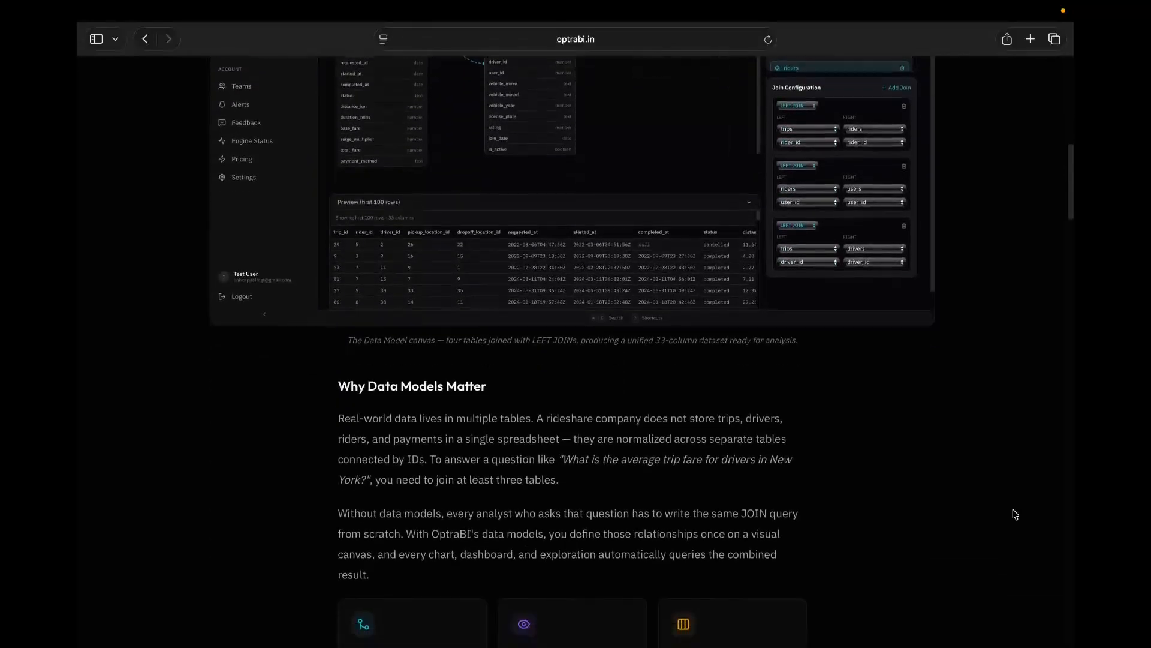
pyautogui.scroll(20, 1016, 513)
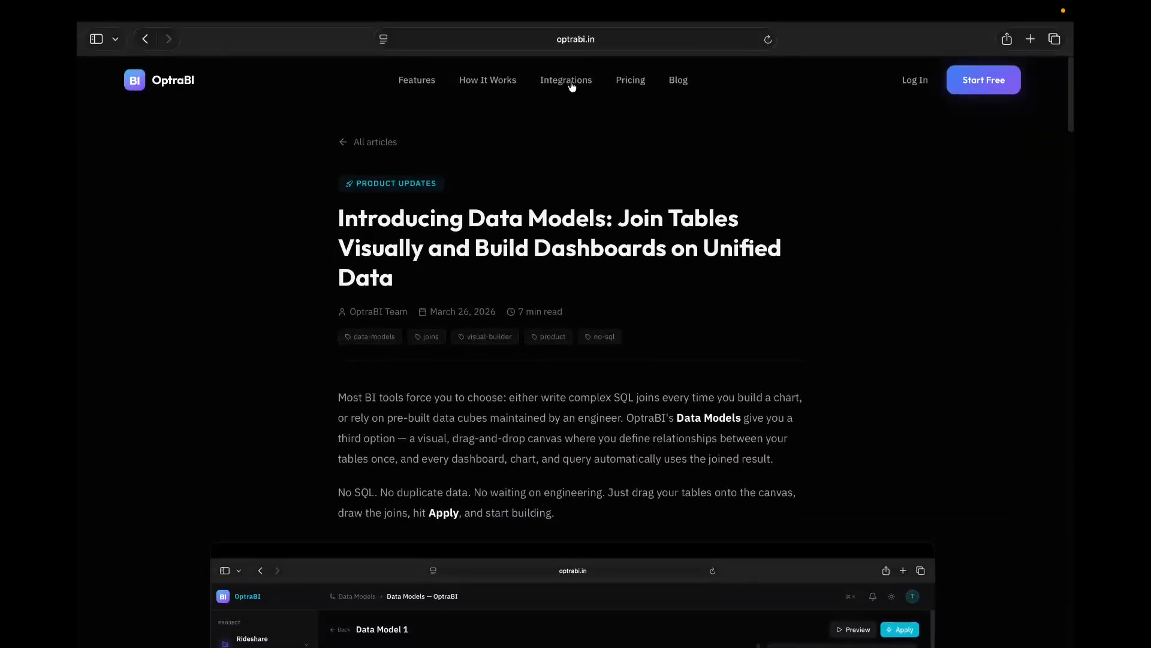
# Step: Return to the blog overview and look over the remaining article summaries
pyautogui.click(676, 81)
pyautogui.scroll(-7, 710, 381)
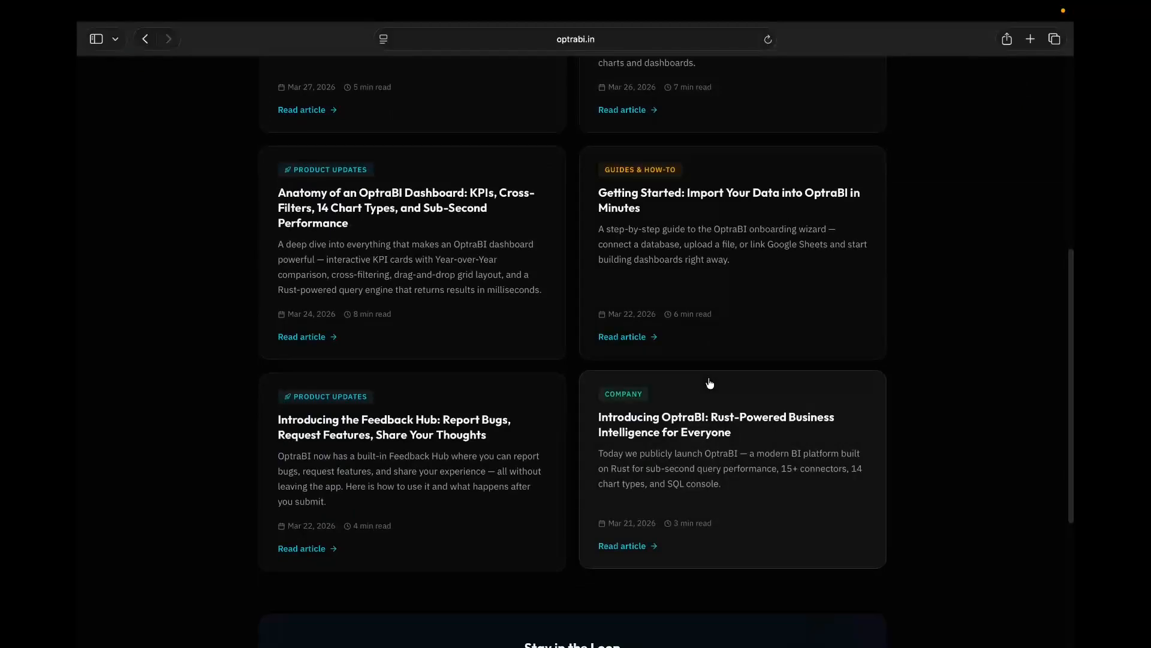
pyautogui.scroll(7, 710, 383)
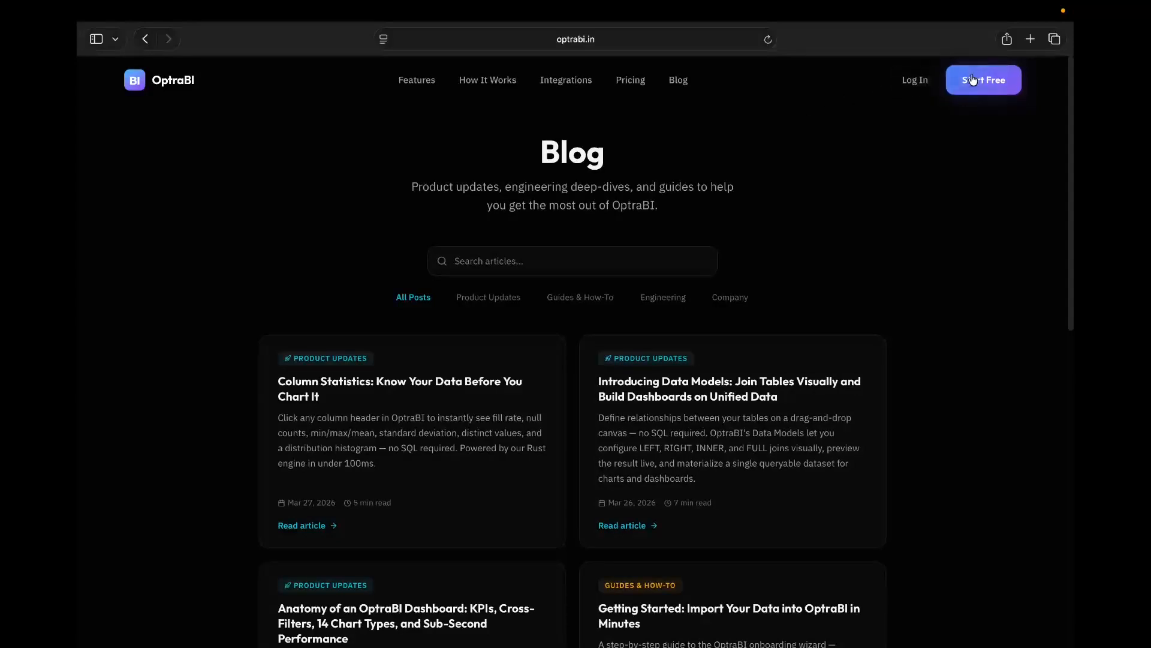
# Step: Go back to the homepage and open the free account creation form, activating its email field
pyautogui.click(187, 82)
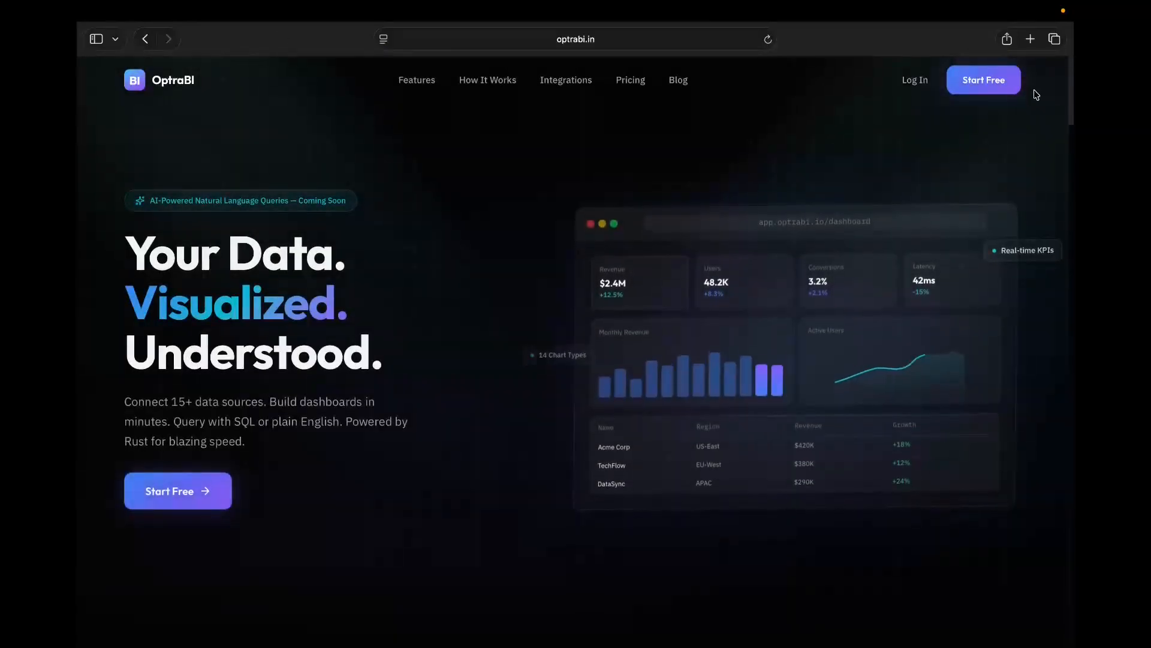
pyautogui.click(999, 81)
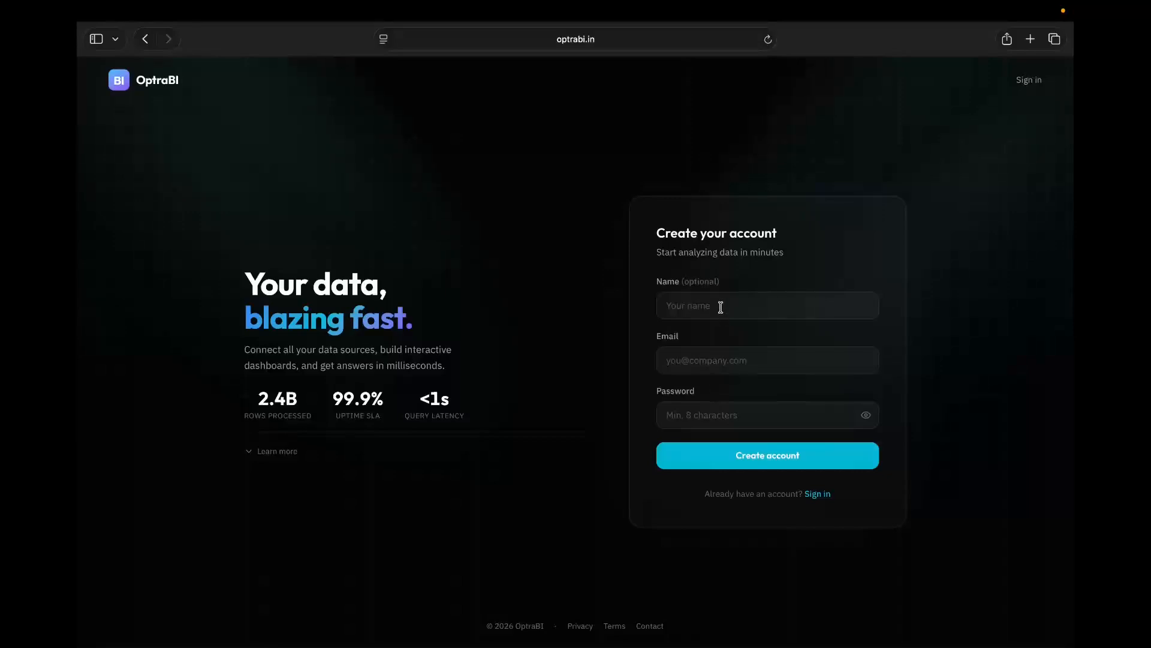
pyautogui.click(710, 364)
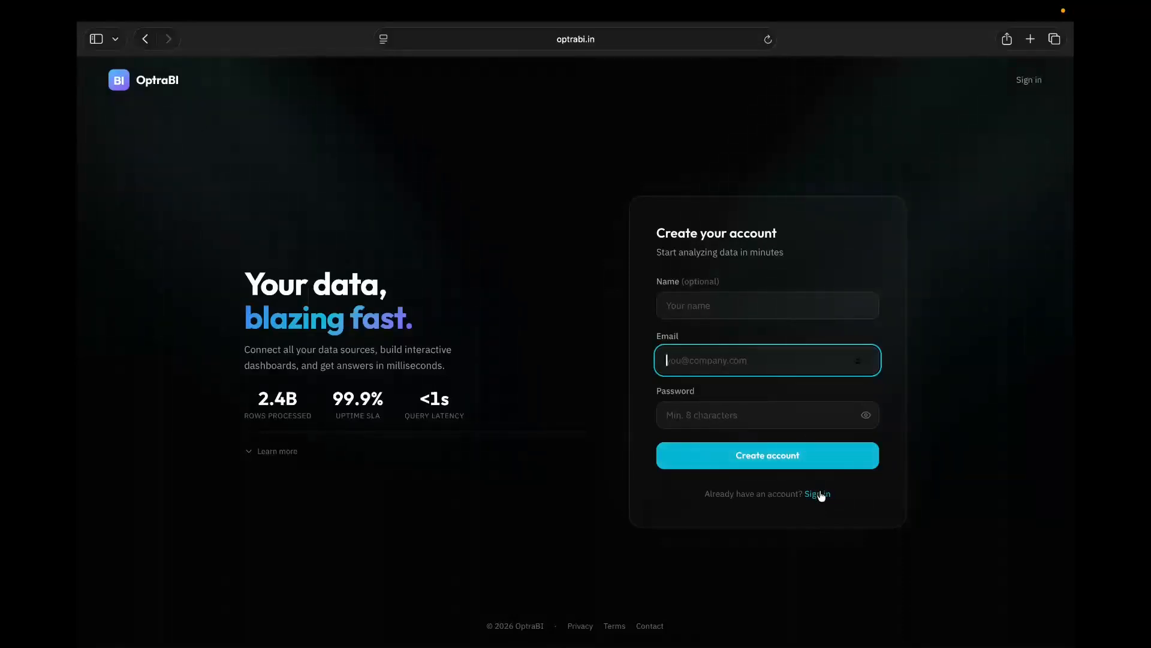
# Step: Switch to the sign-in form and sign in to the existing account with its email and password
pyautogui.click(1026, 81)
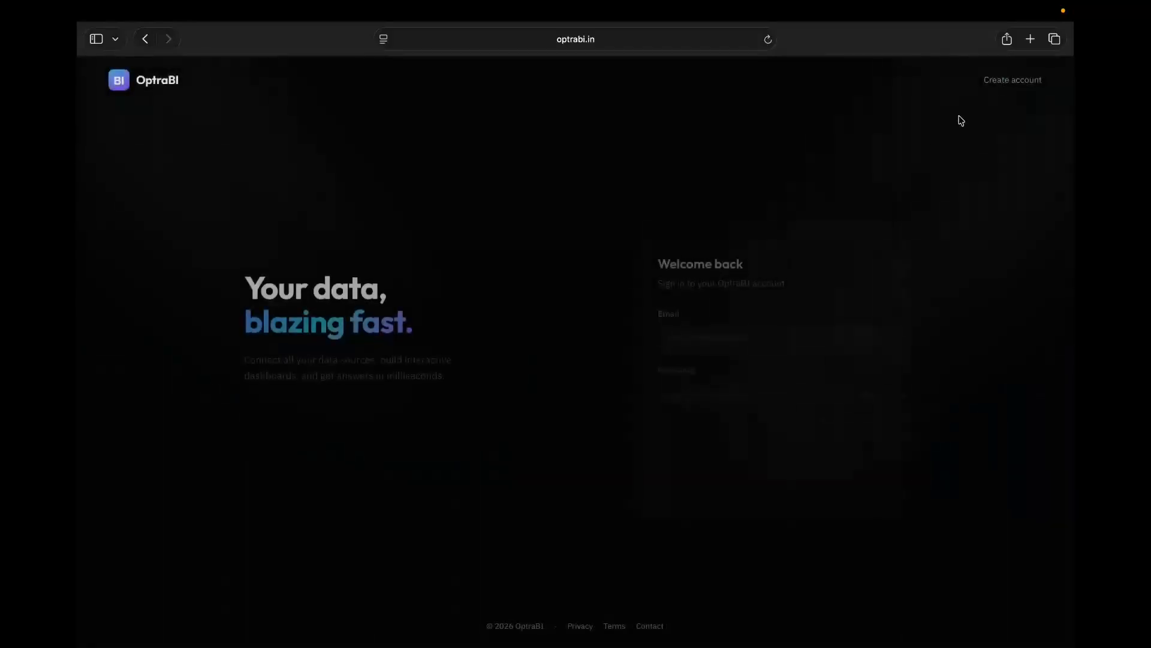
pyautogui.click(744, 337)
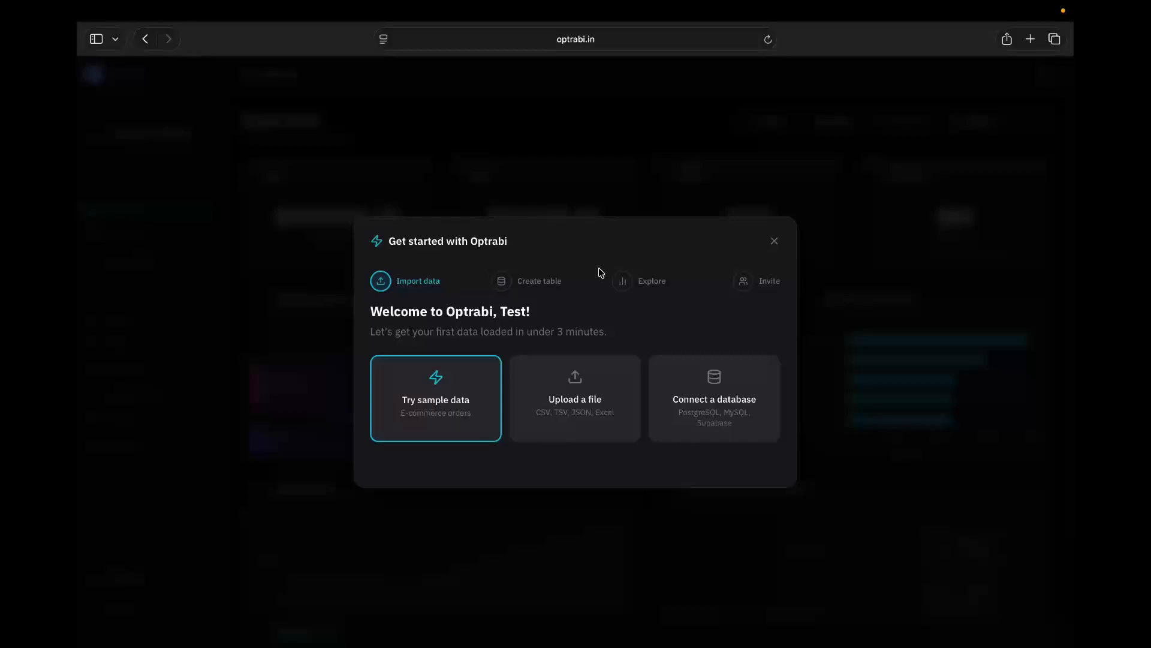
# Step: Dismiss the Get started onboarding dialog and return to the Superstore dashboard
pyautogui.click(774, 242)
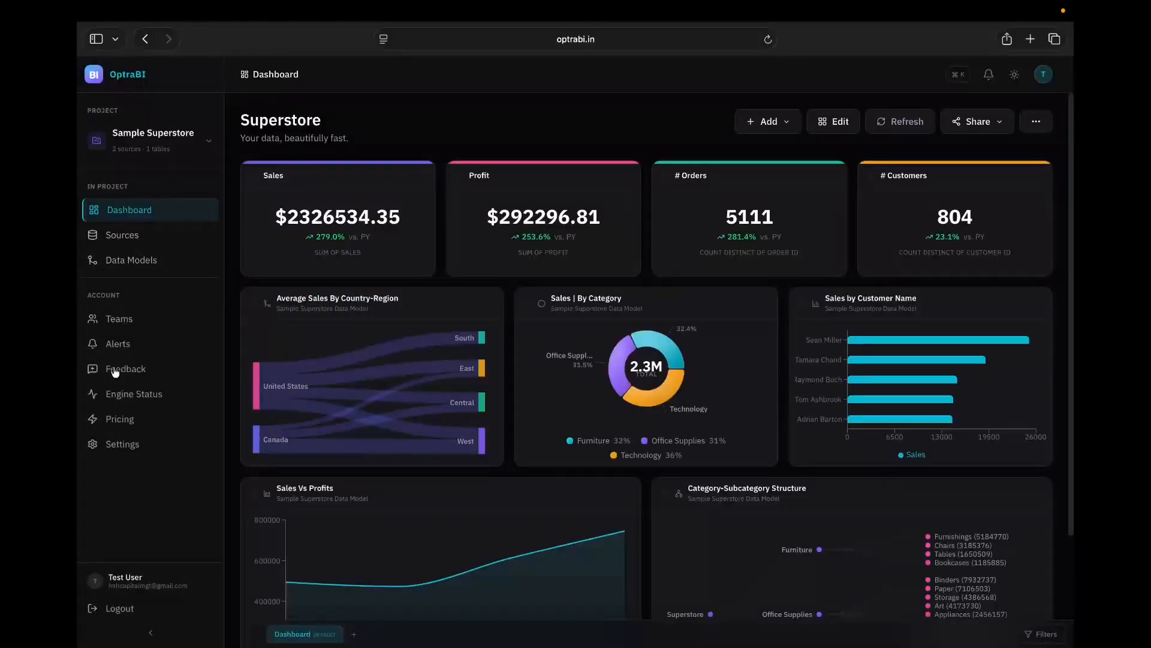
pyautogui.click(154, 205)
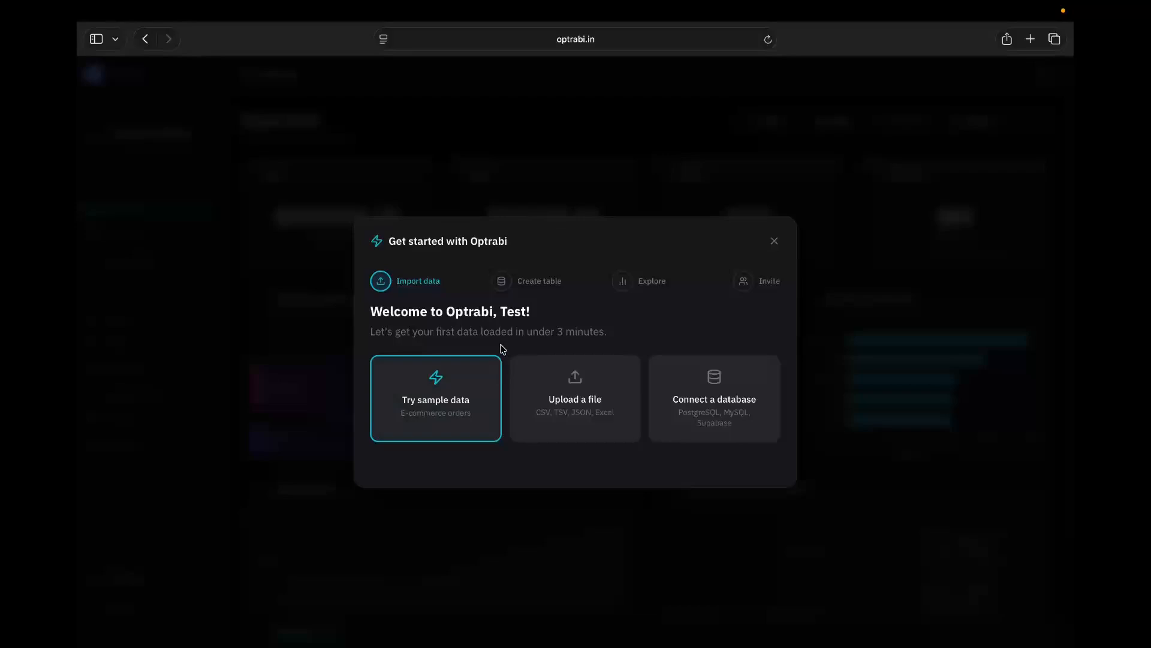
pyautogui.click(775, 242)
# Step: Create a new project named "TEST 01" and keep it selected as the active project
pyautogui.click(155, 146)
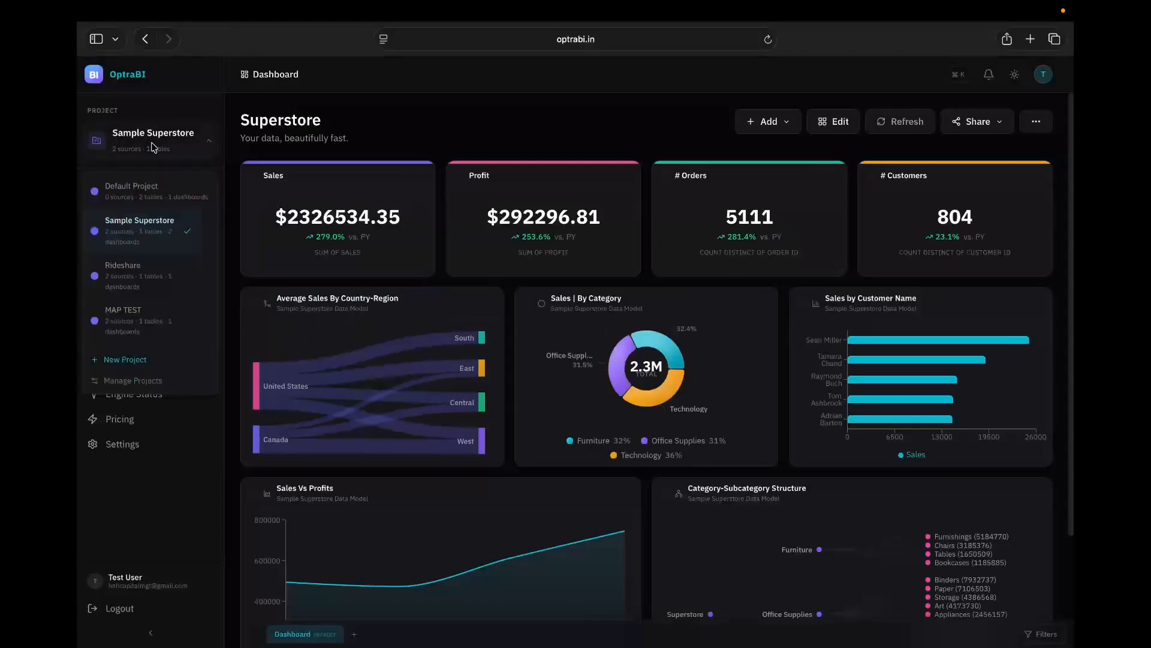
pyautogui.click(132, 360)
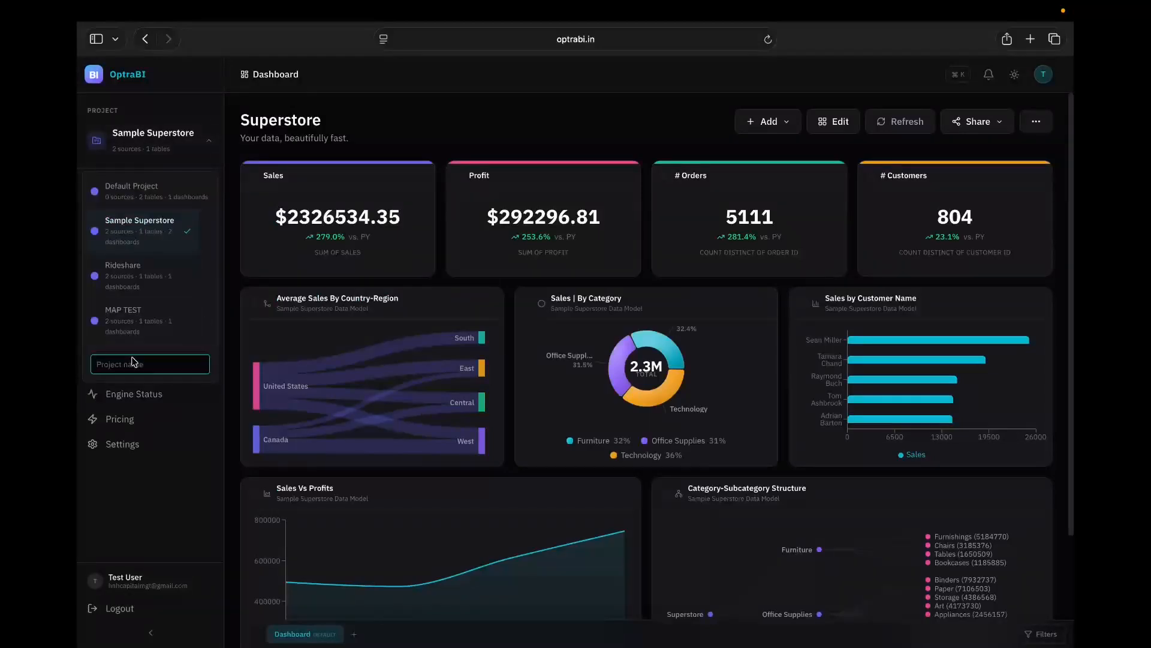
pyautogui.write('TEST 01')
pyautogui.click(160, 146)
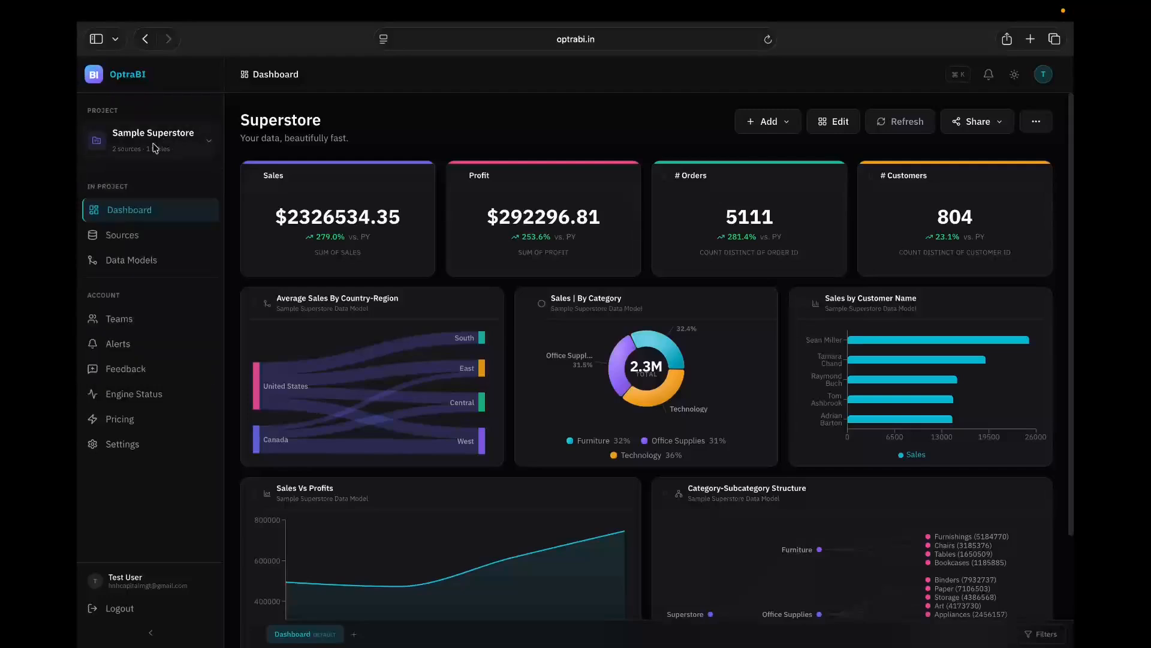
pyautogui.click(156, 148)
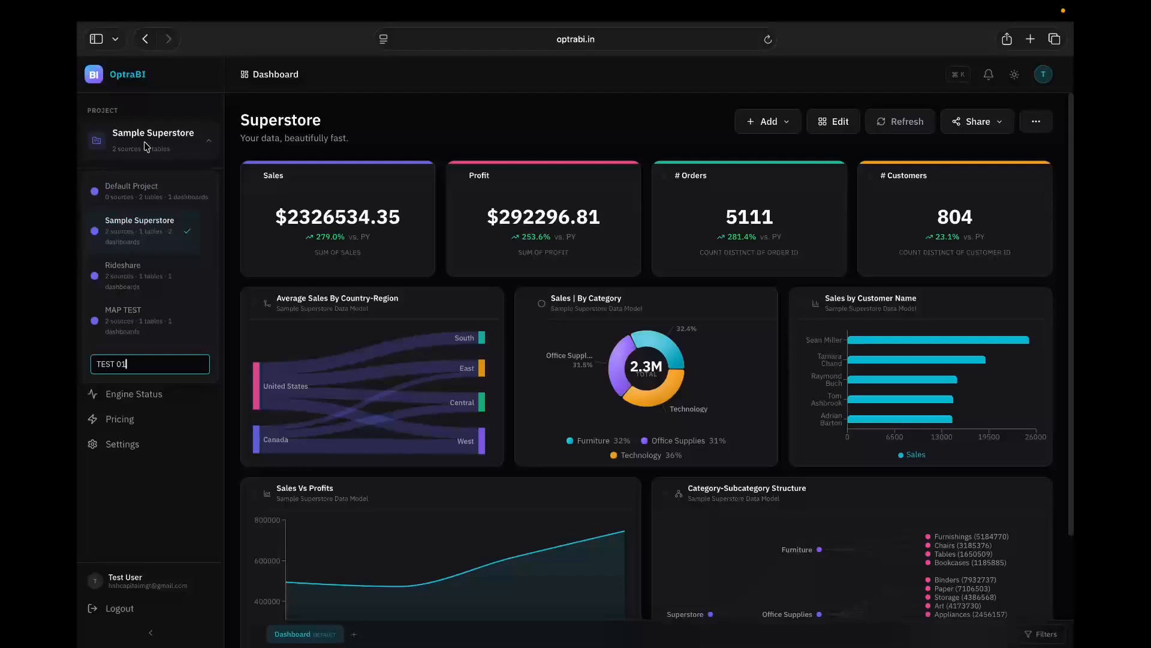
pyautogui.click(166, 139)
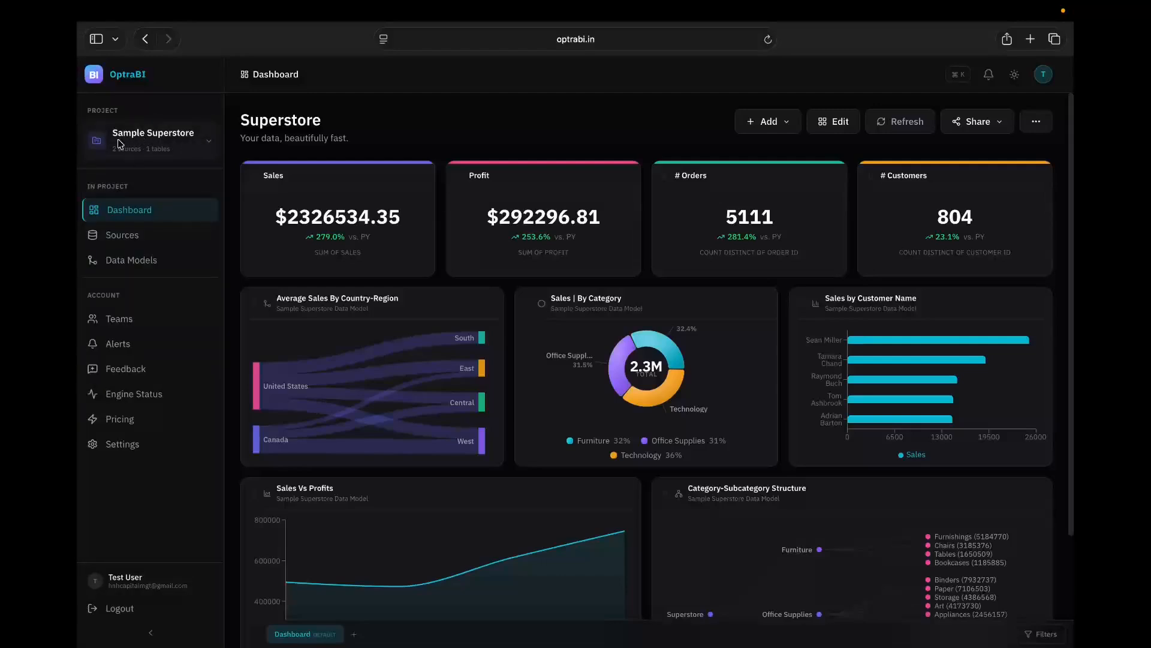
pyautogui.click(131, 145)
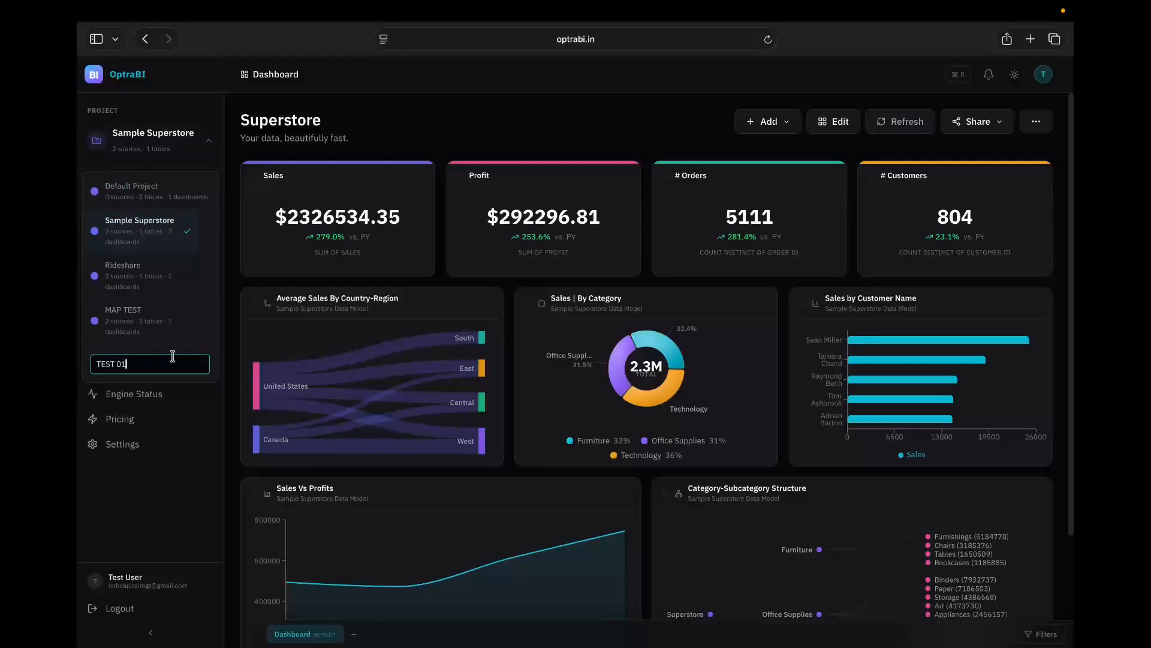
pyautogui.press('Return')
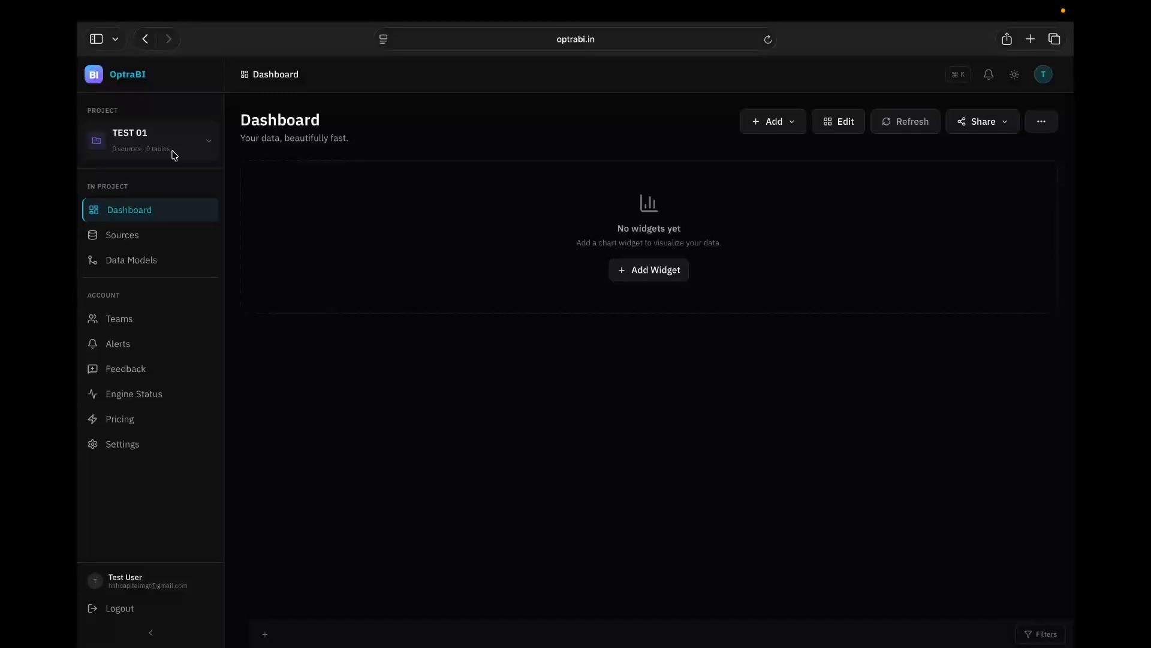
pyautogui.click(173, 156)
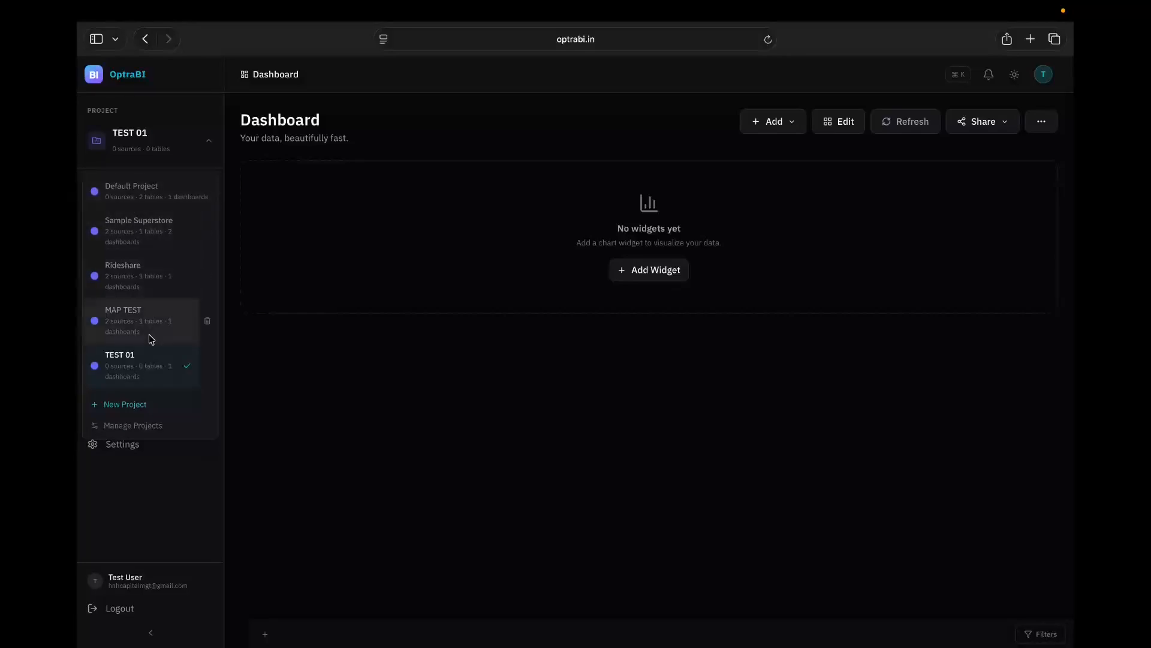
pyautogui.click(144, 381)
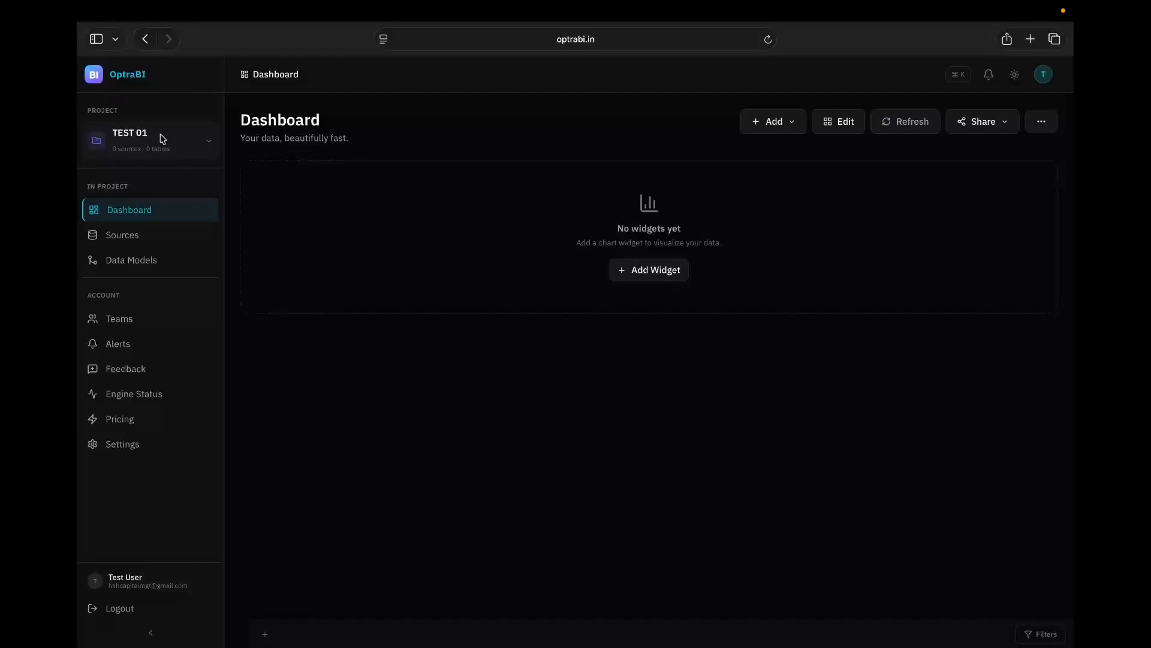
# Step: Open the new data source choices from Sources, and again through the onboarding dialog's Upload a file option
pyautogui.click(125, 235)
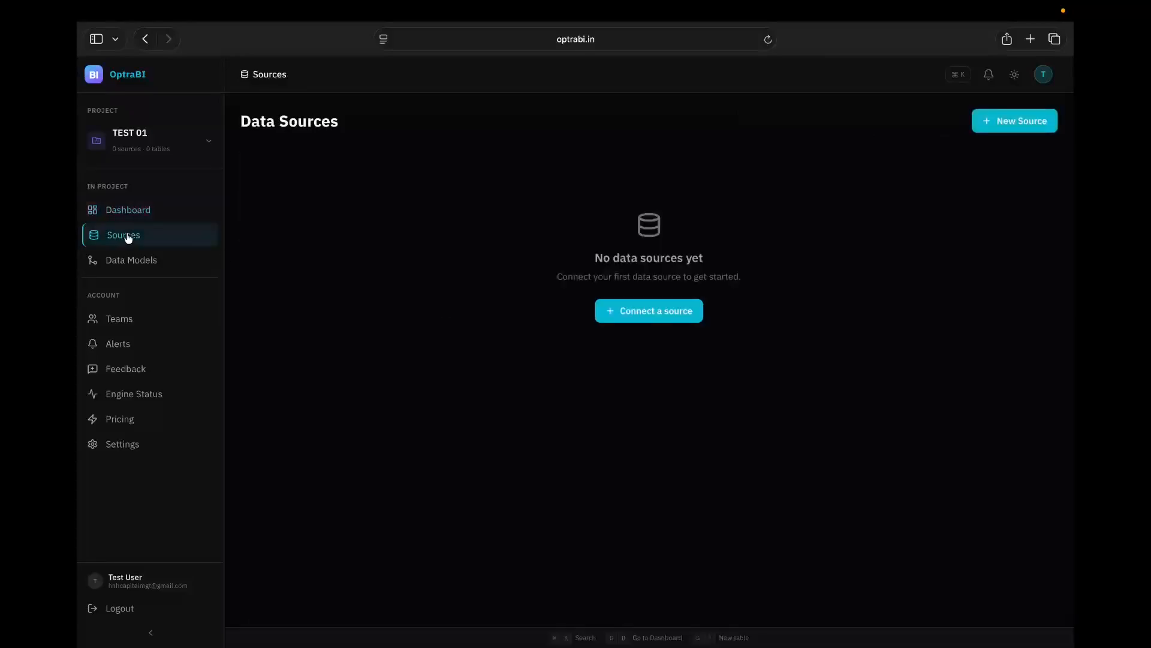
pyautogui.click(655, 310)
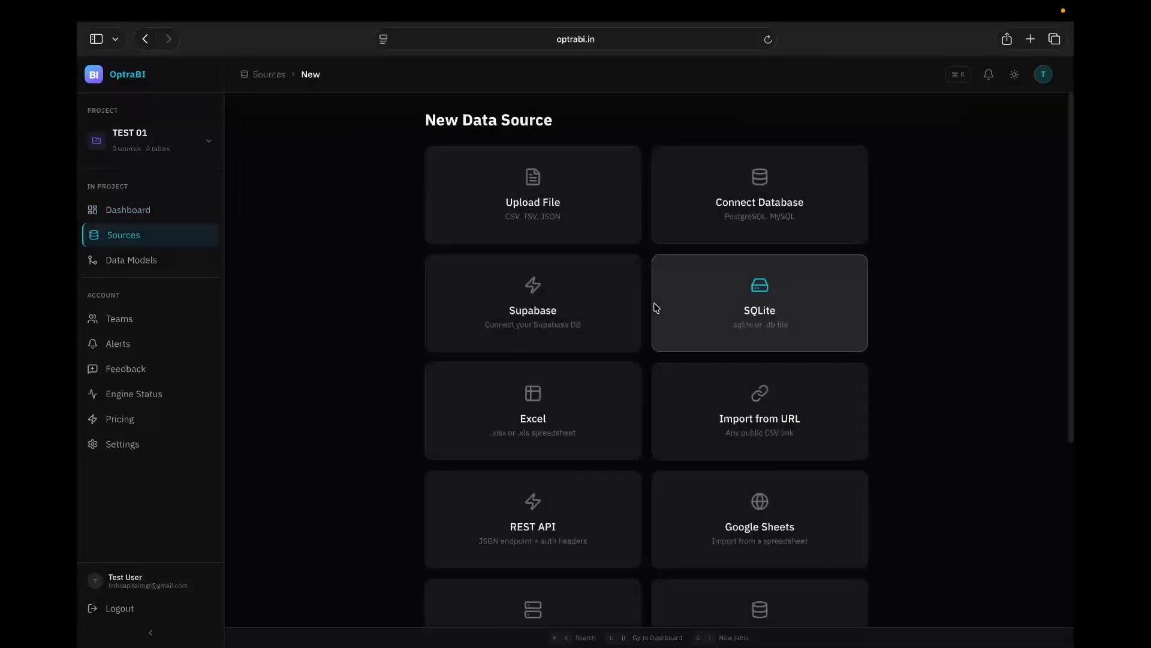
pyautogui.click(140, 215)
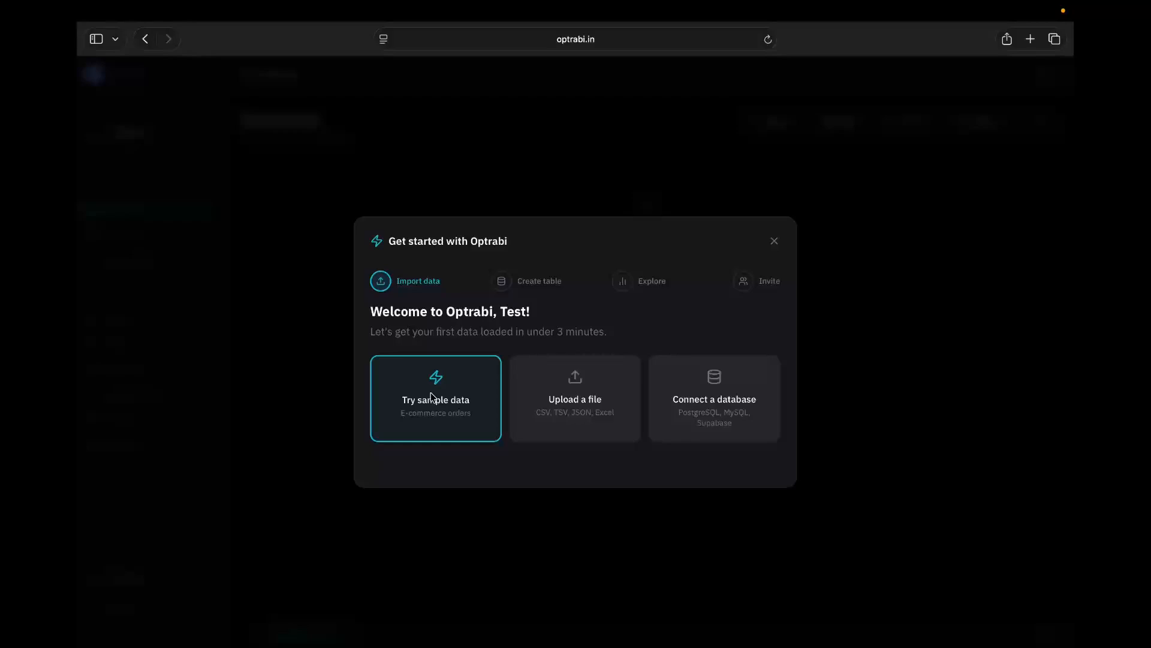
pyautogui.click(580, 401)
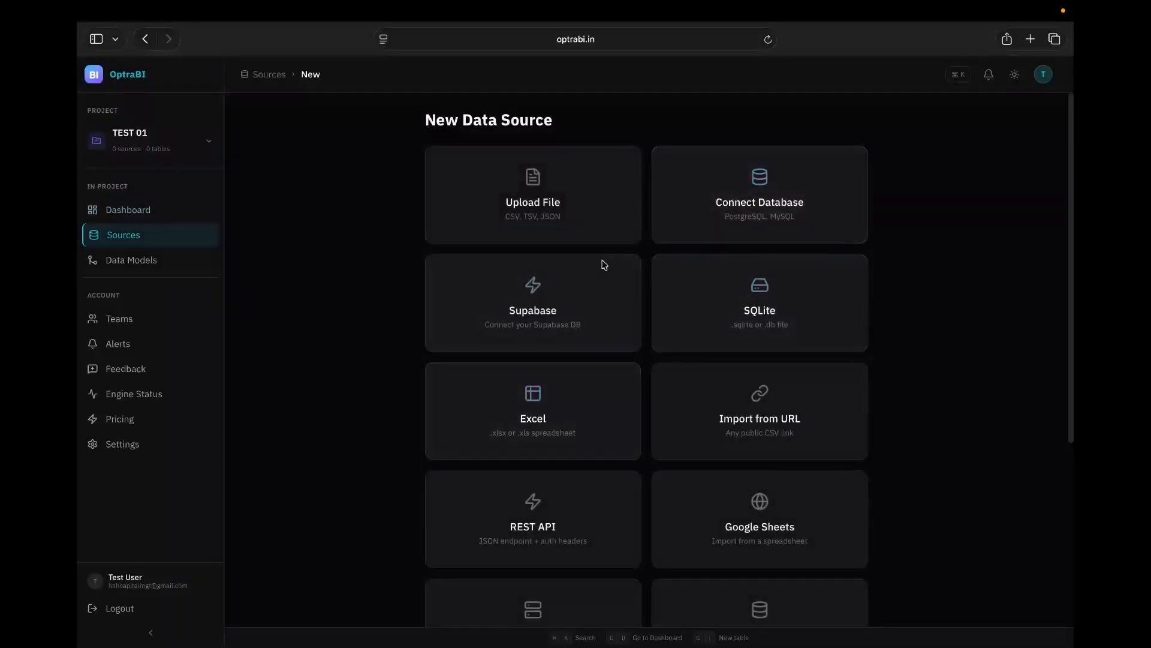
pyautogui.click(565, 395)
pyautogui.press('Escape')
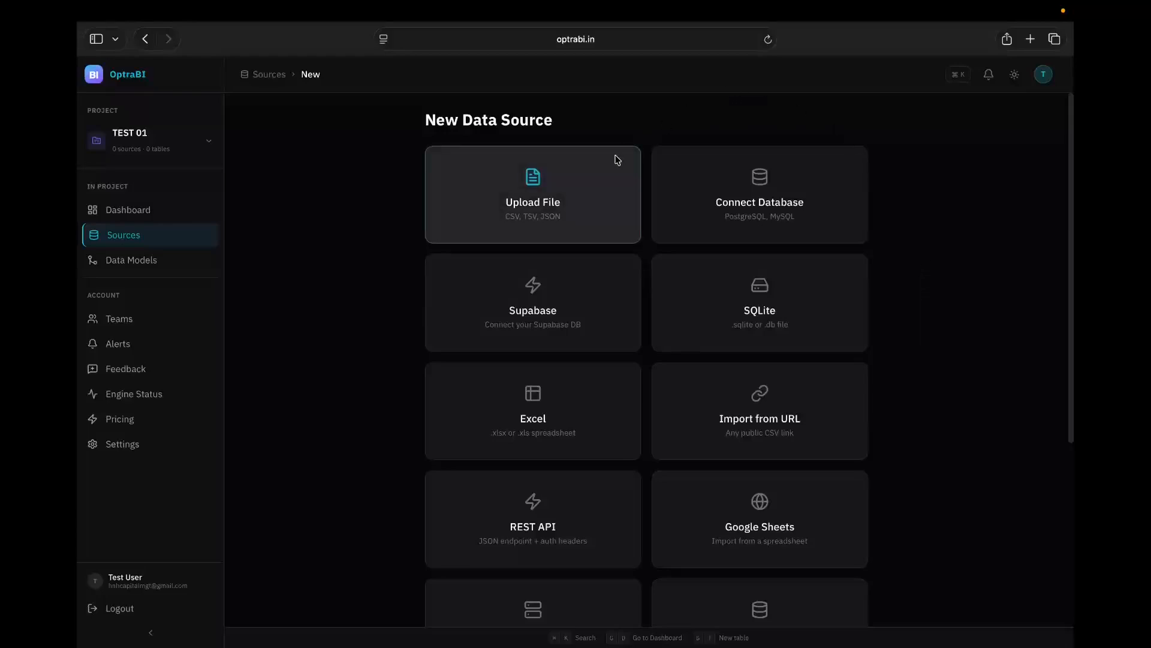
# Step: Upload sample_-_superstore.xls from the Sample DBs folder as an Excel source and include the Orders, People and Returns sheets
pyautogui.click(575, 415)
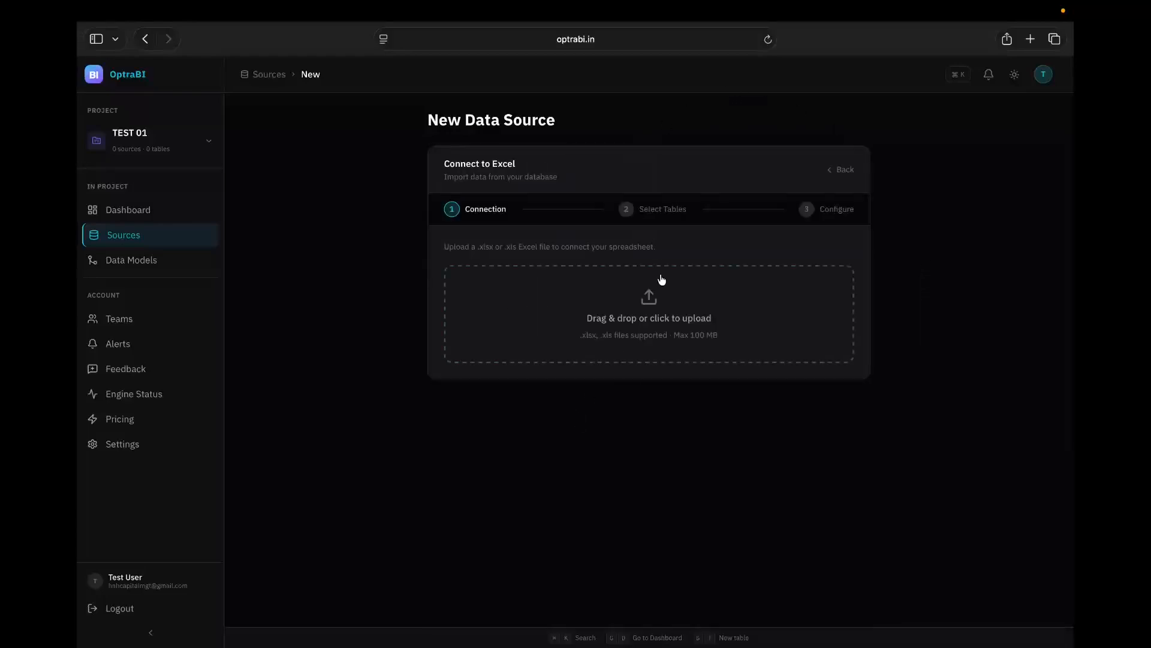
pyautogui.click(654, 297)
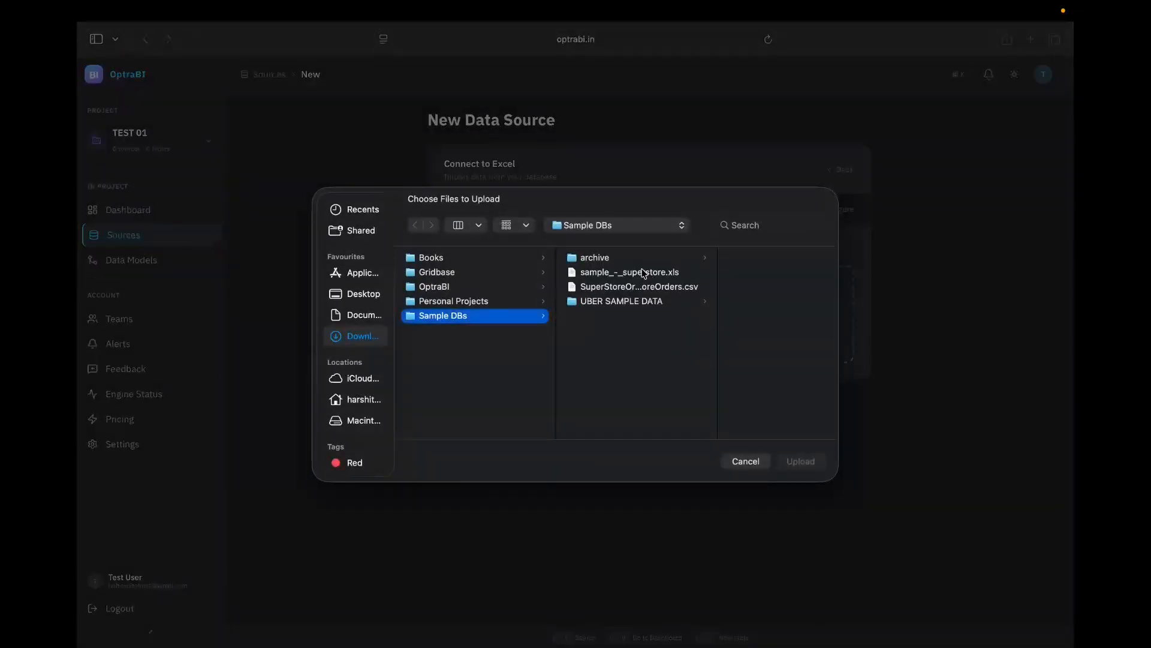
pyautogui.click(645, 274)
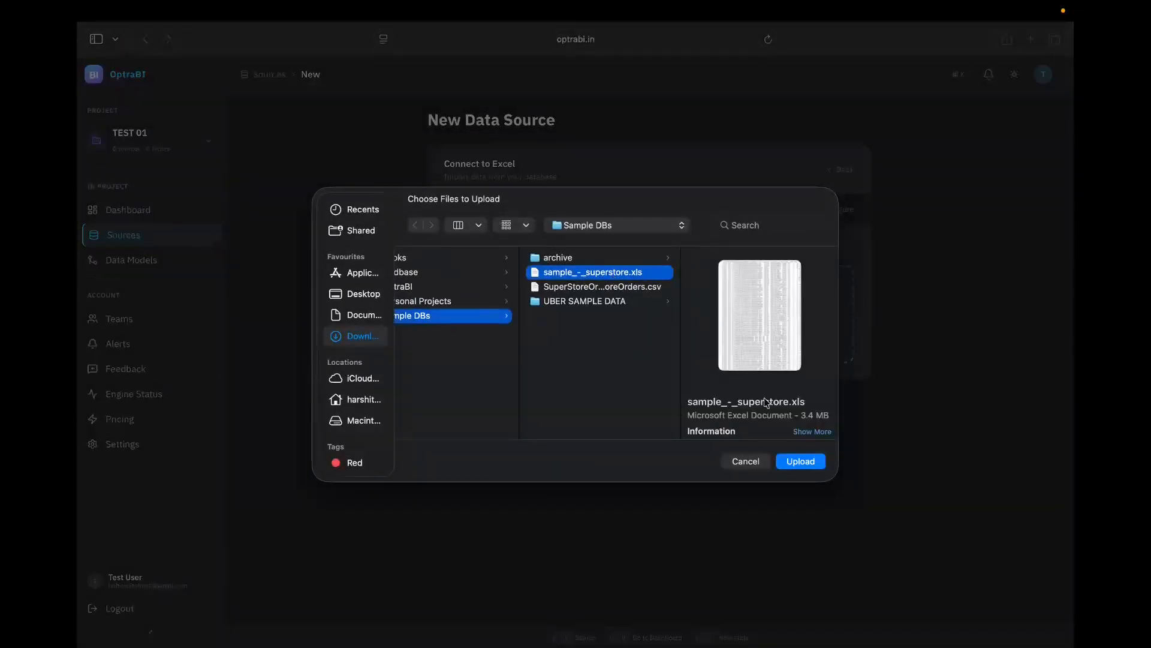
pyautogui.click(787, 462)
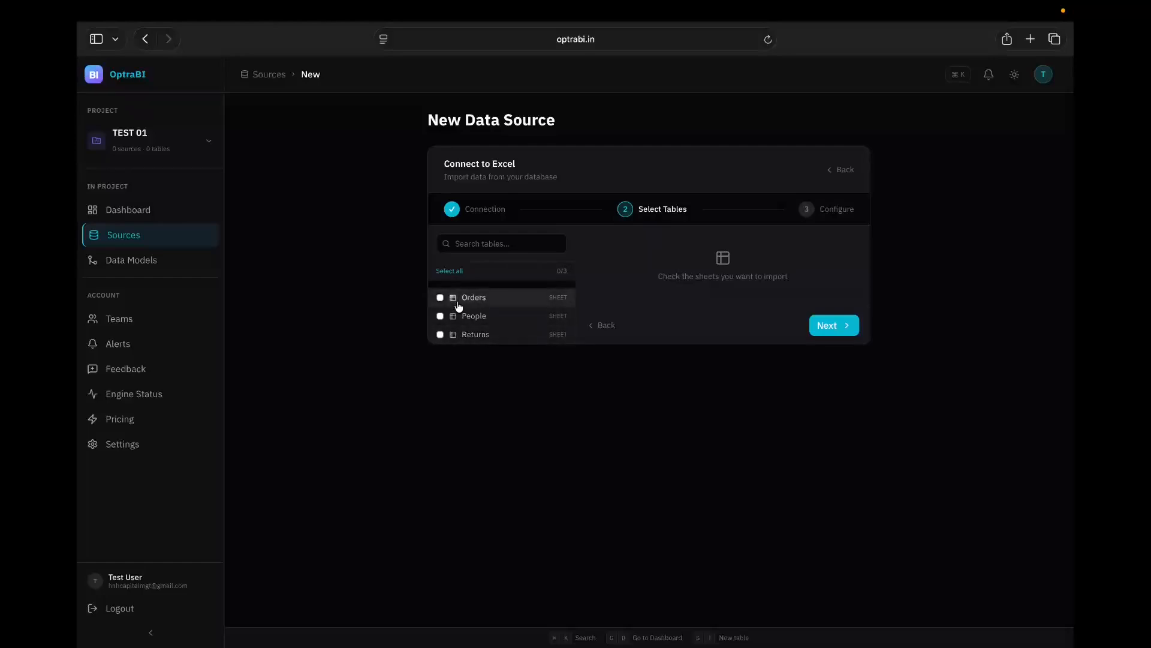
pyautogui.click(455, 274)
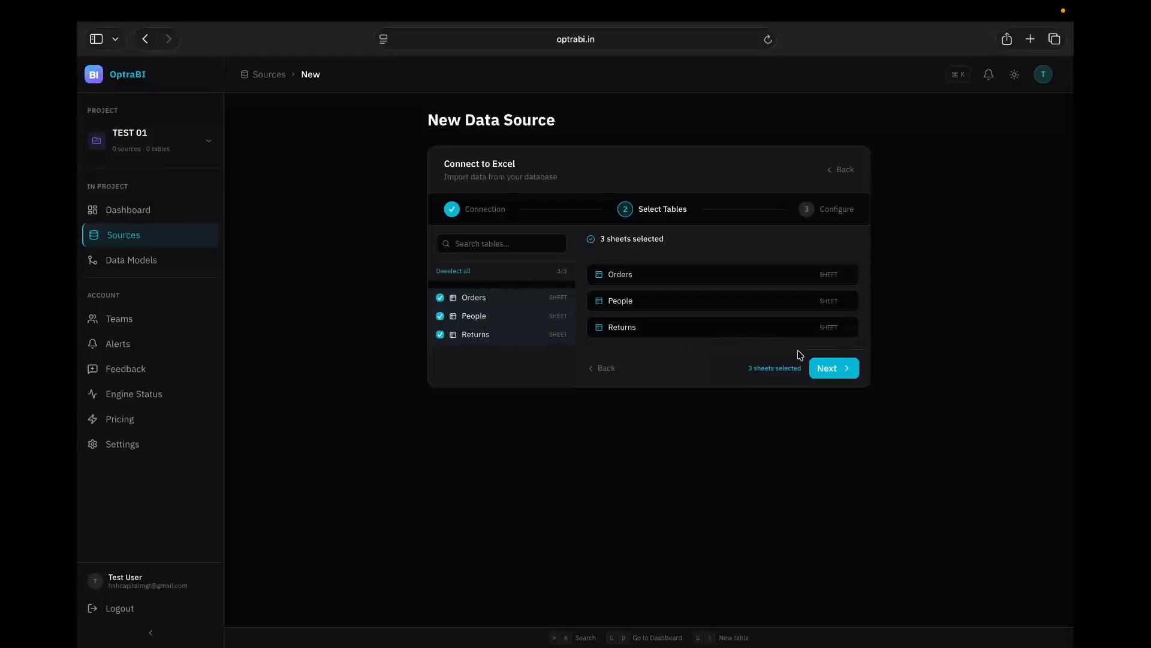
pyautogui.click(830, 368)
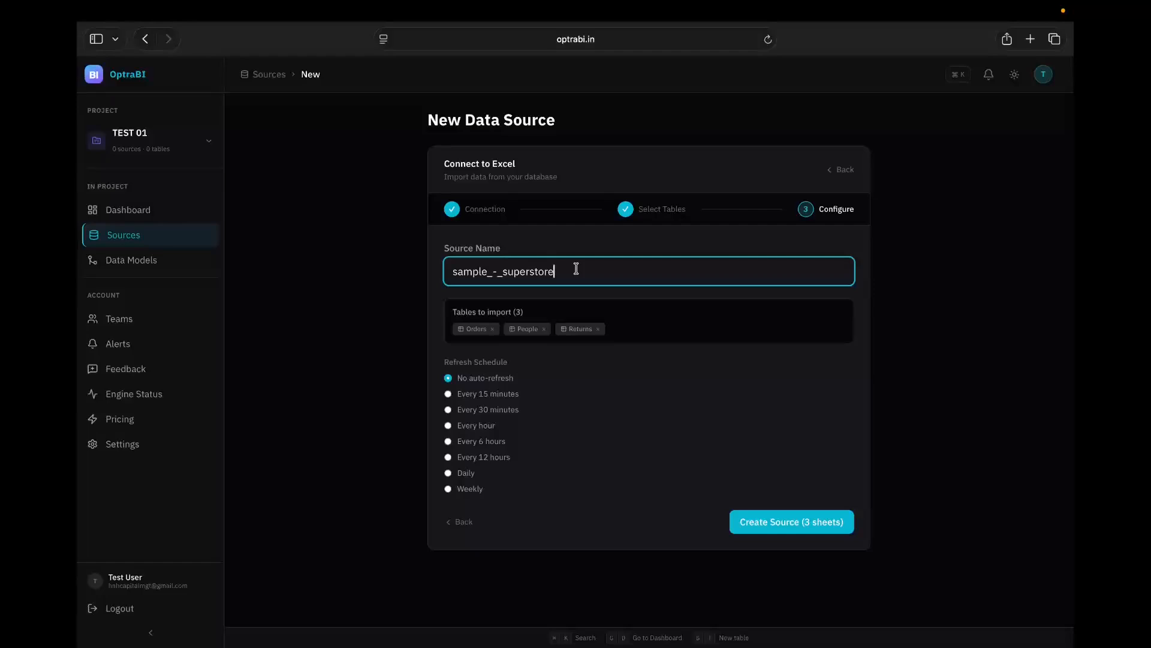
# Step: Name the source "Superstore DB" and create it with its three sheets
pyautogui.press('BackSpace')
pyautogui.press('super+a')
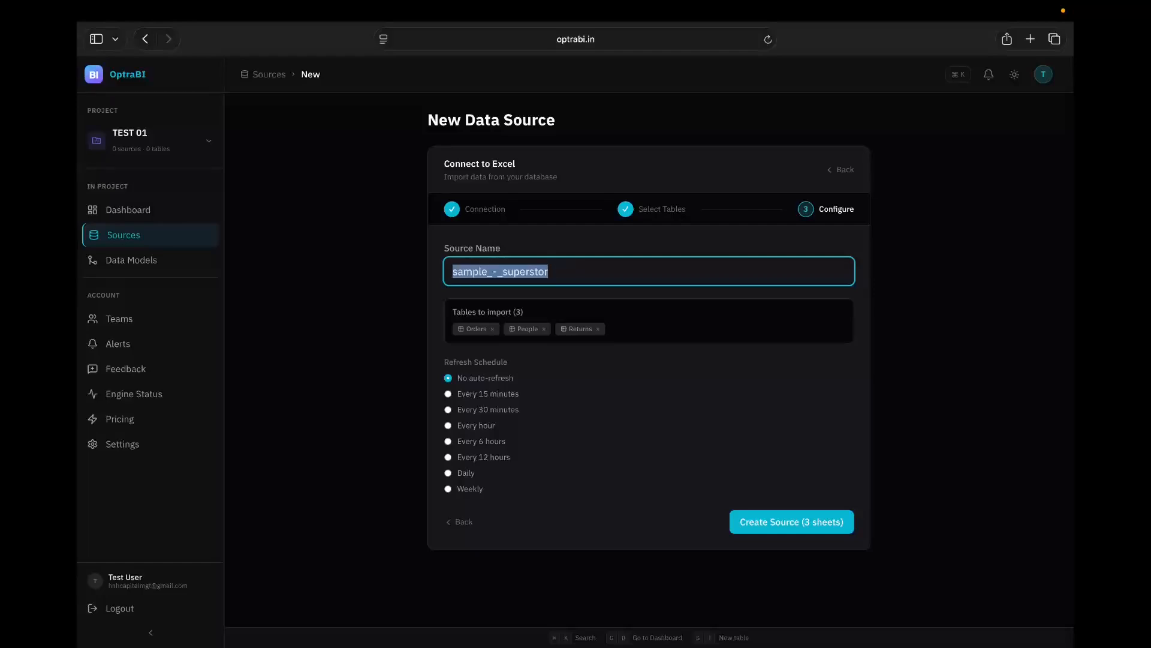
pyautogui.write('Super')
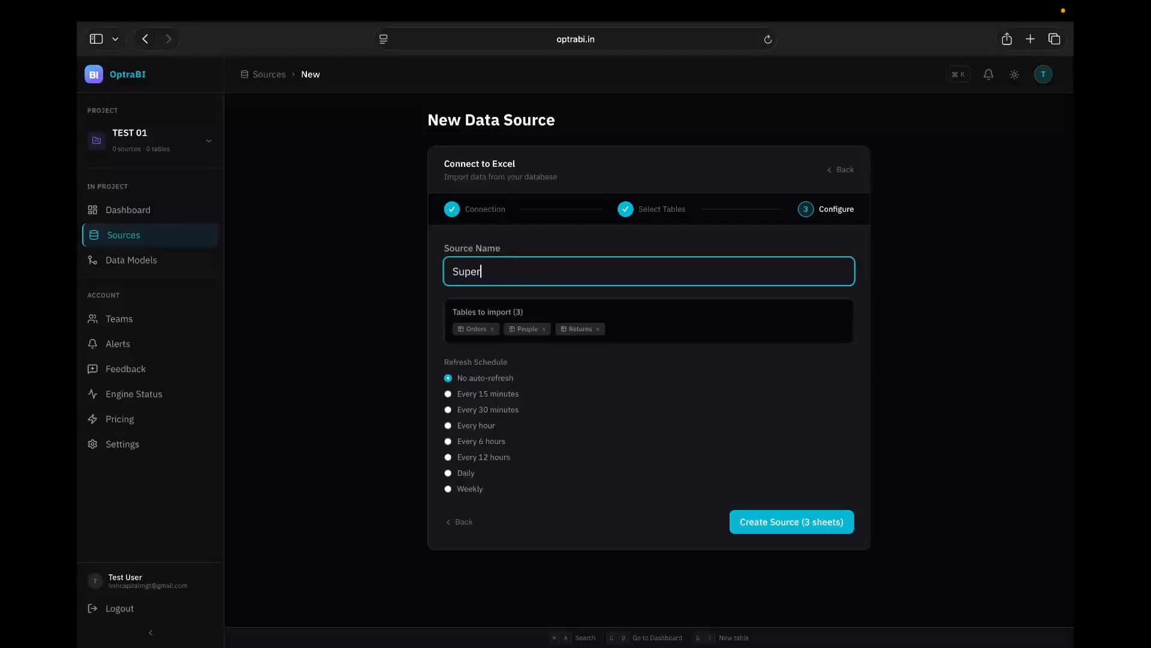
pyautogui.write('store DB')
pyautogui.click(776, 526)
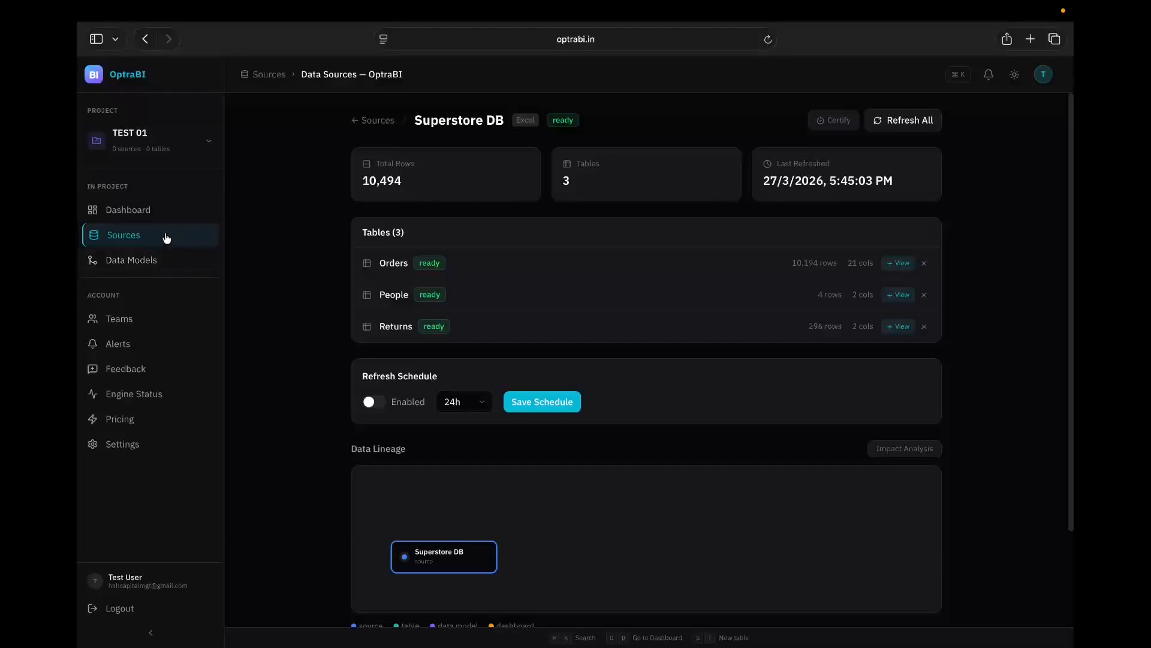
# Step: Create a new data model in the TEST 01 project and collapse the navigation sidebar to widen its canvas
pyautogui.click(160, 267)
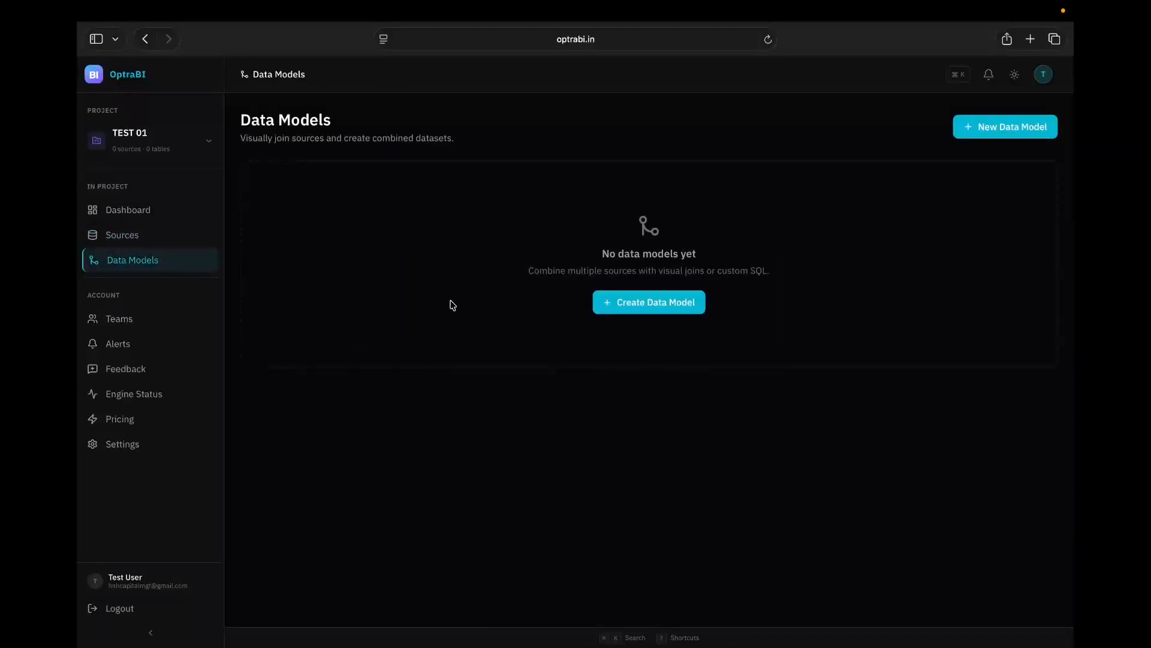
pyautogui.click(643, 304)
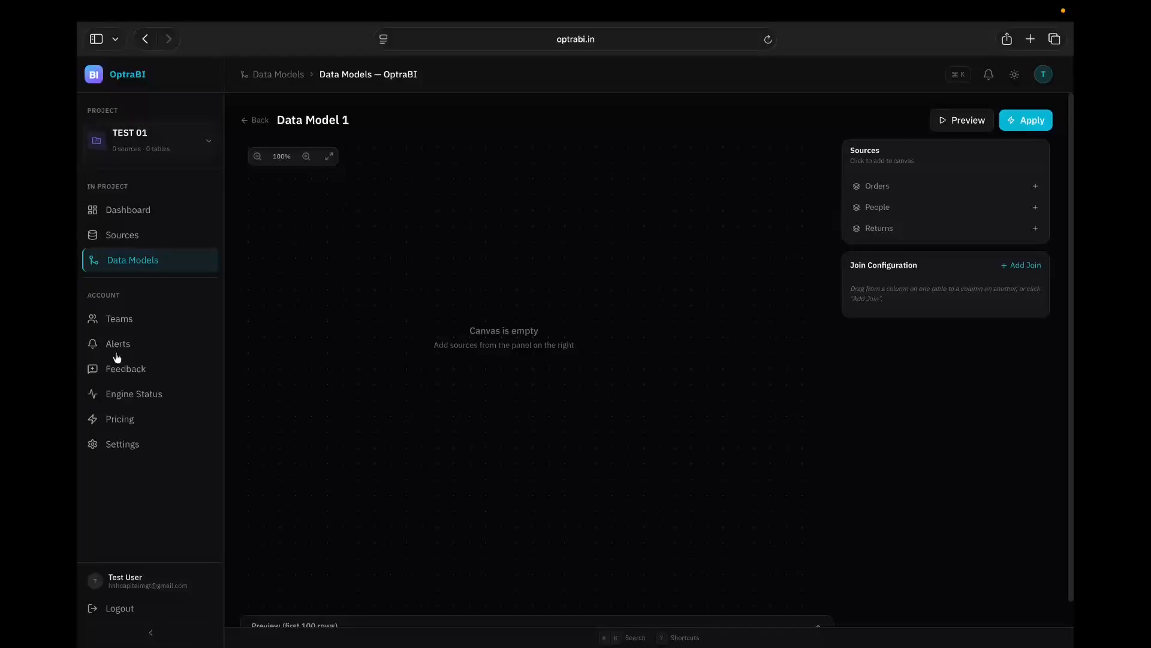
pyautogui.click(151, 632)
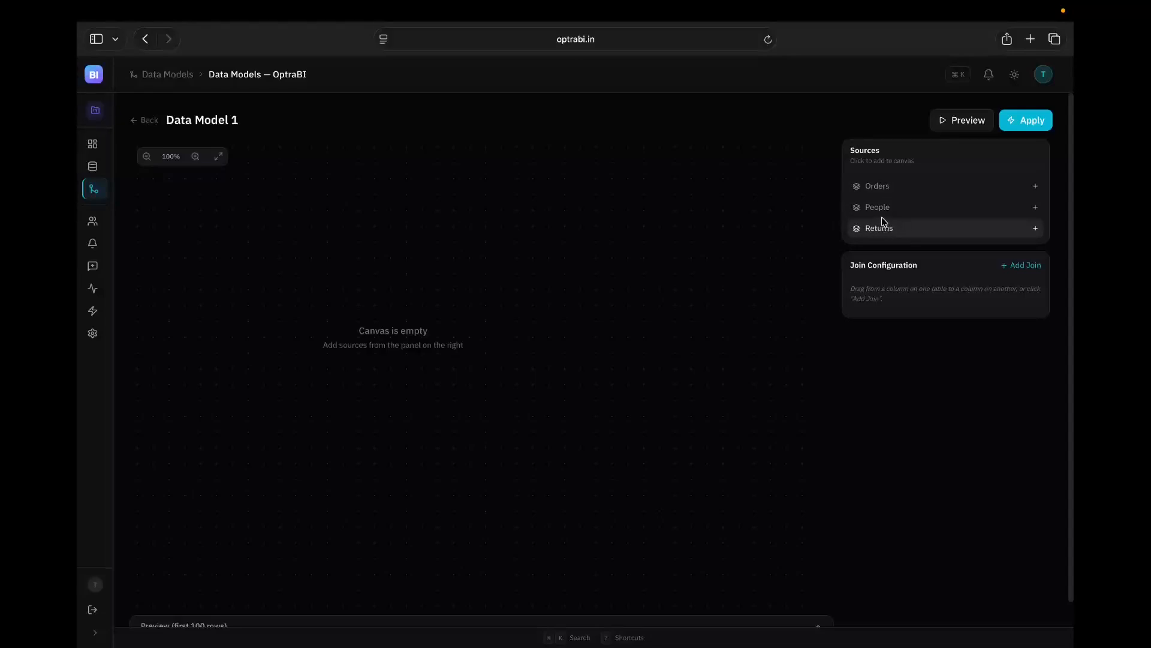
# Step: Add the Orders, People and Returns tables to the data model canvas, placing People beside Orders and Returns below People
pyautogui.click(898, 192)
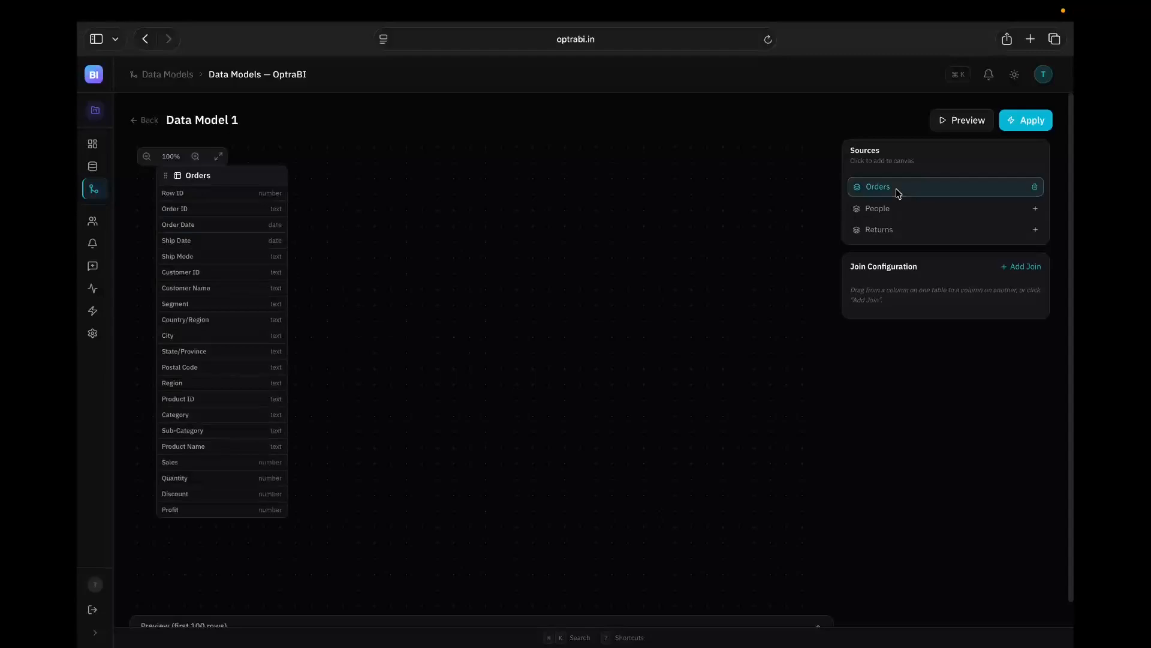
pyautogui.moveTo(169, 182); pyautogui.dragTo(176, 192)
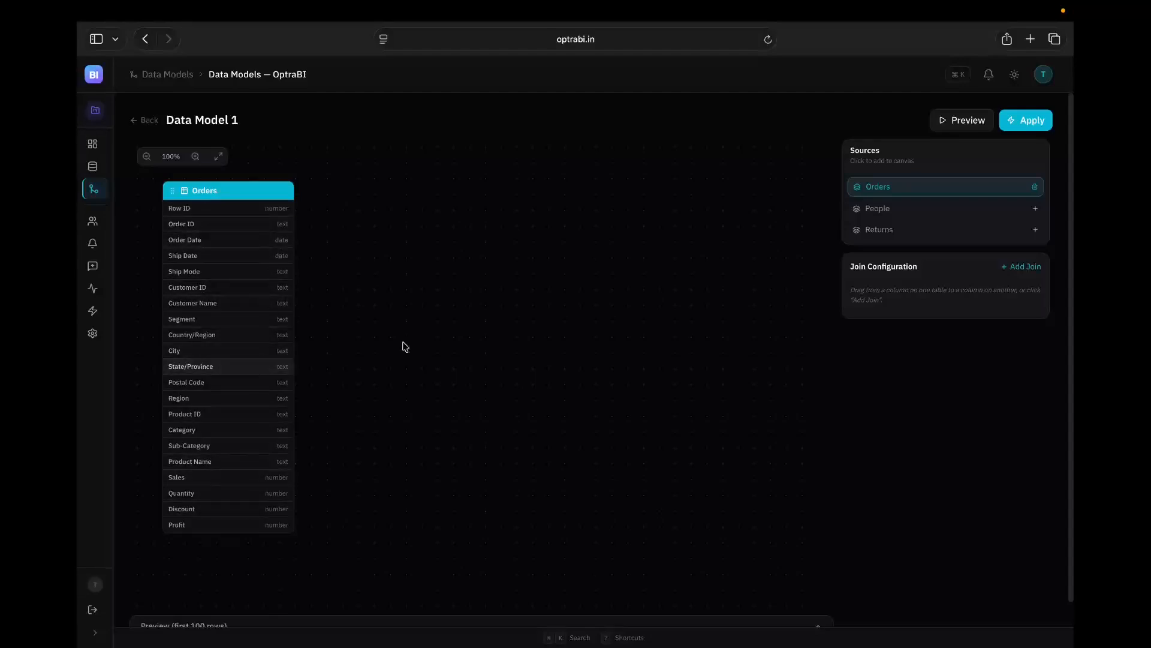
pyautogui.click(882, 208)
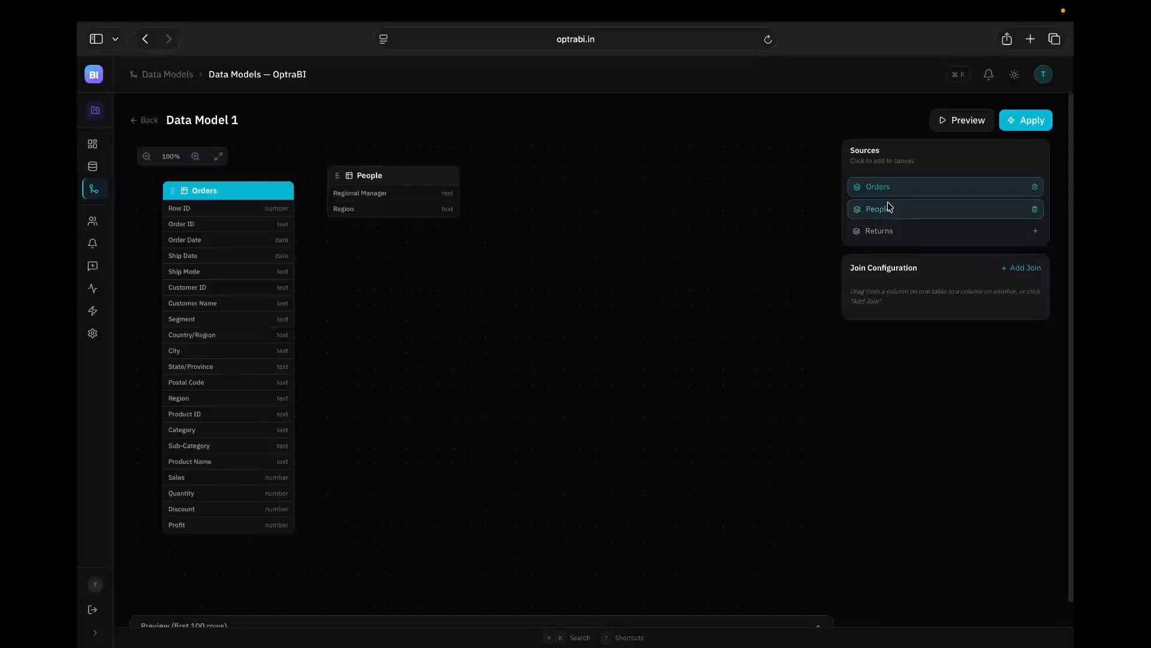
pyautogui.moveTo(337, 175); pyautogui.dragTo(385, 187)
pyautogui.click(881, 231)
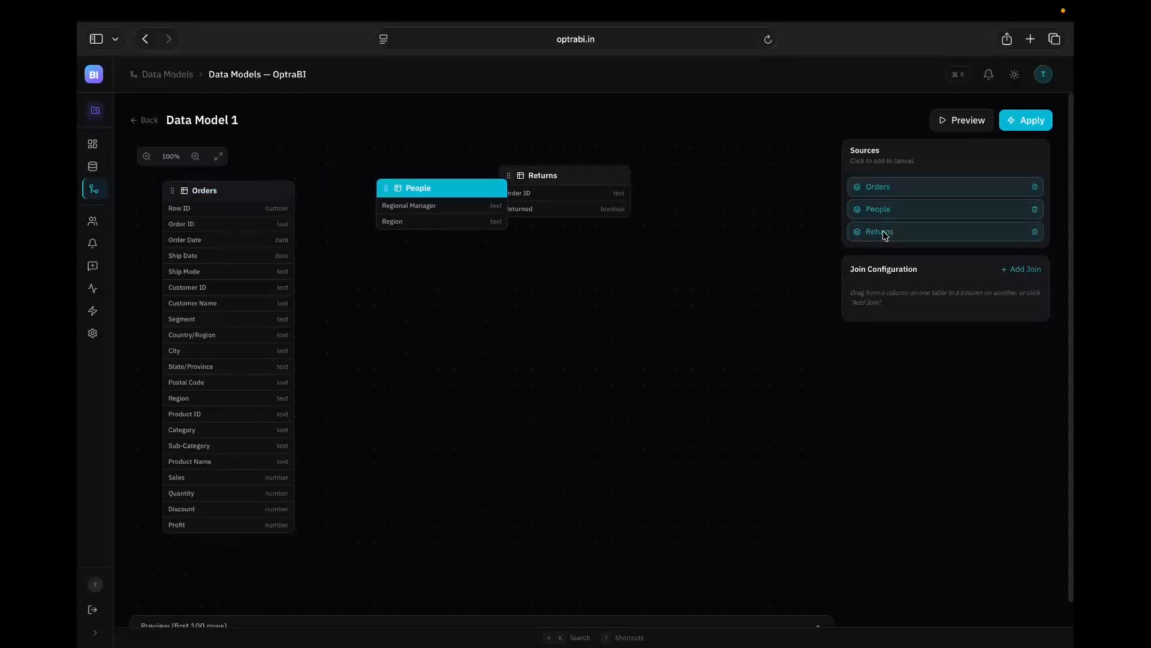
pyautogui.click(522, 176)
pyautogui.moveTo(522, 176); pyautogui.dragTo(401, 271)
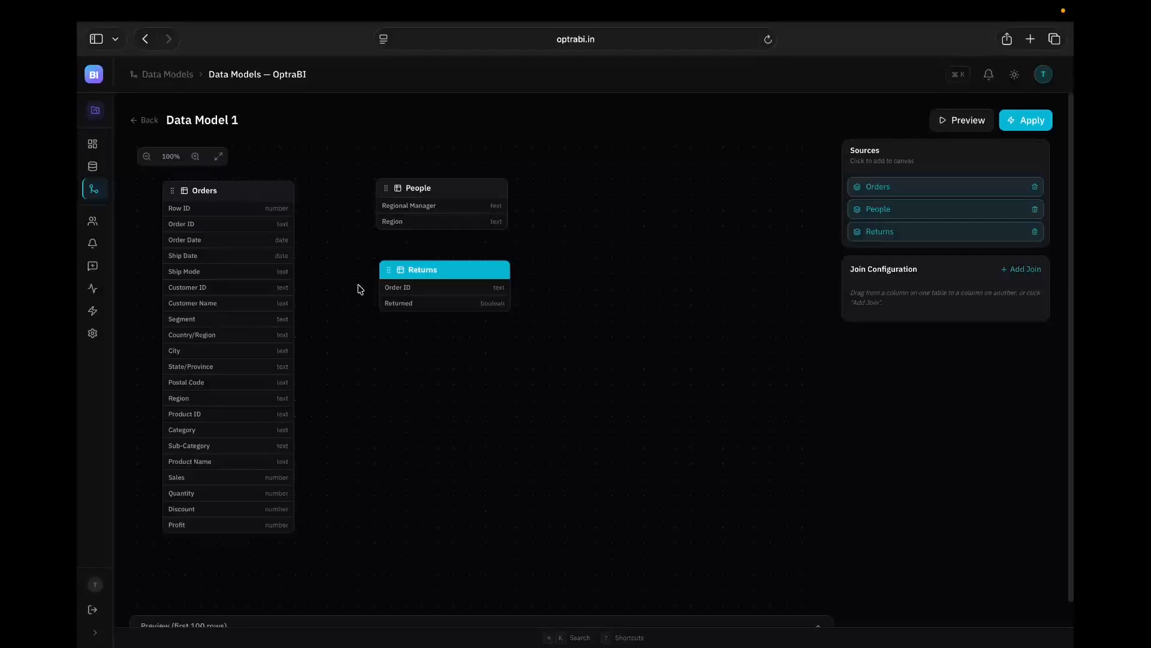
# Step: Move Returns farther from Orders and create an inner join between the two tables on Order ID
pyautogui.moveTo(389, 269); pyautogui.dragTo(446, 299)
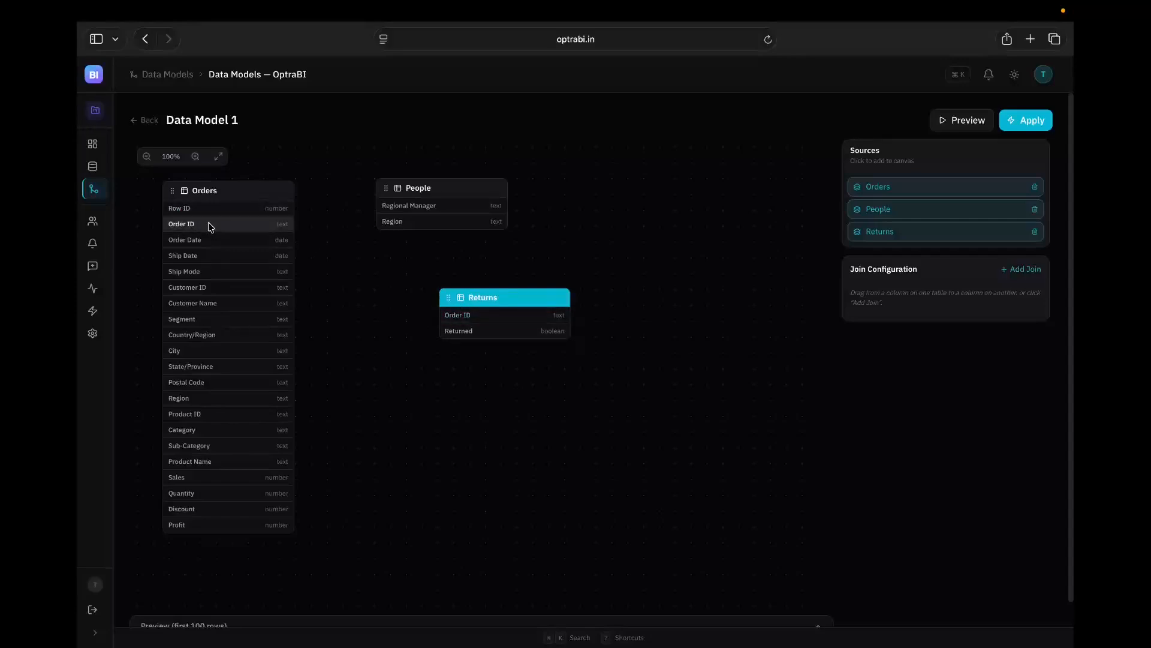
pyautogui.moveTo(207, 223); pyautogui.dragTo(467, 316)
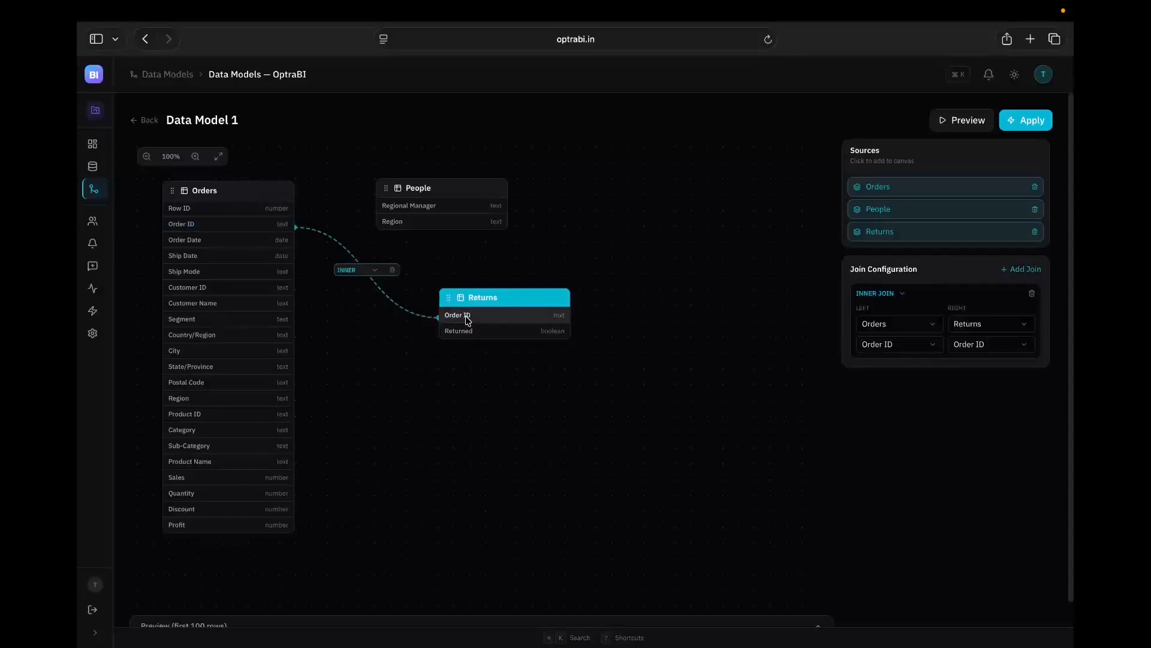
# Step: Change the join between Orders and Returns to a left join and check the preview rows
pyautogui.click(364, 271)
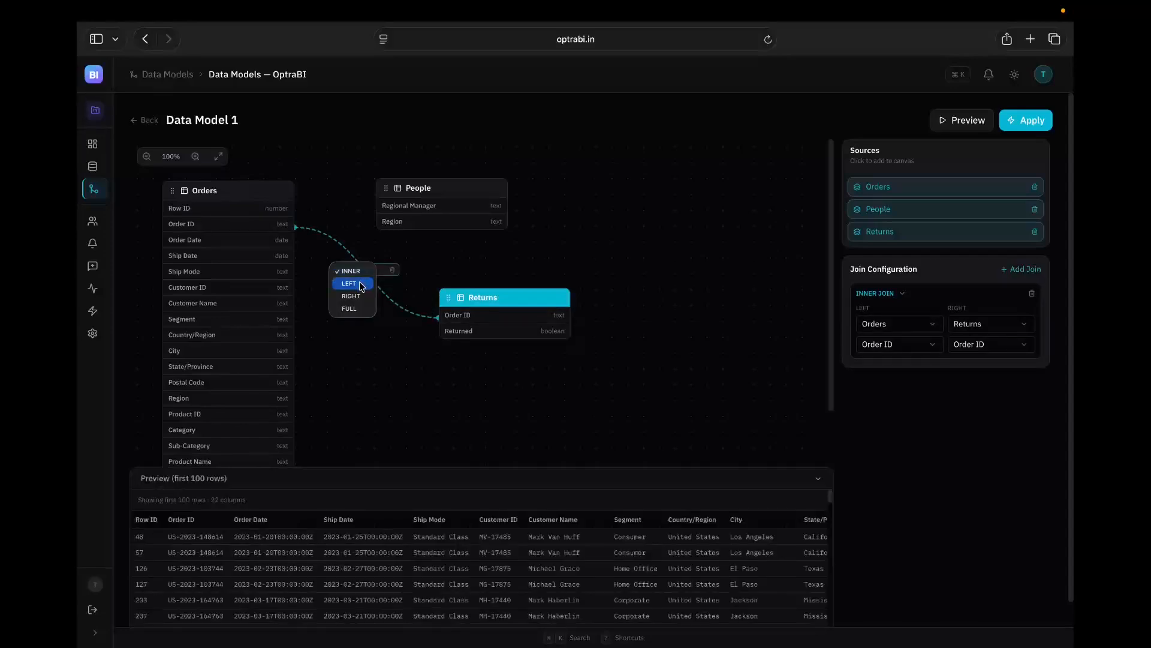
pyautogui.click(362, 284)
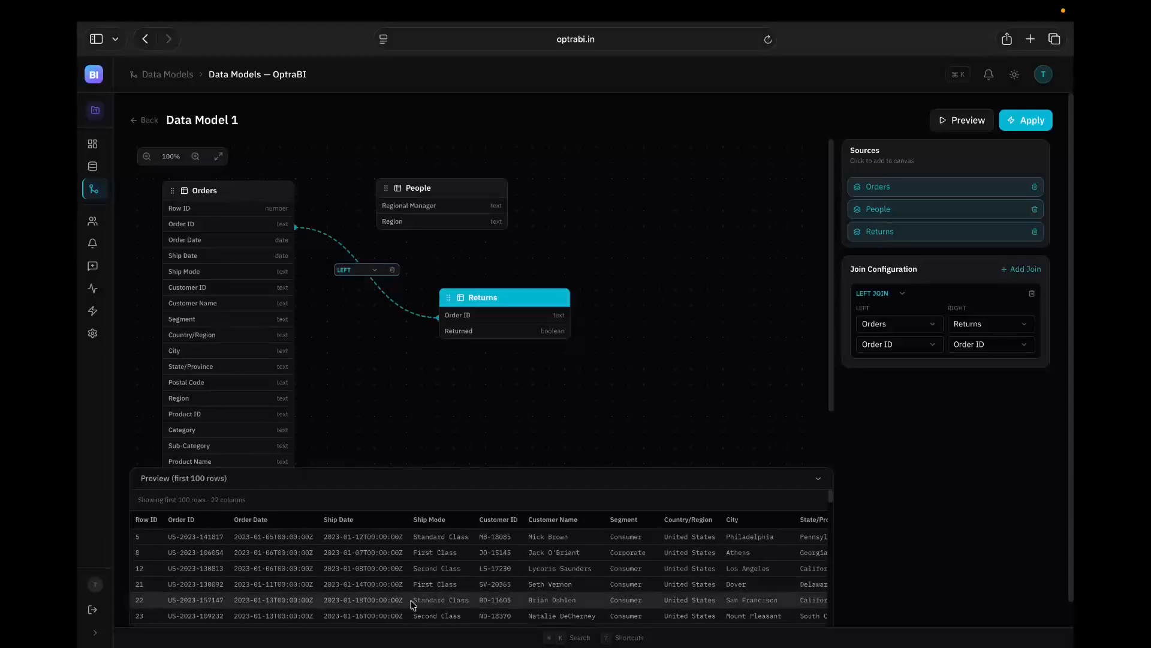
pyautogui.scroll(-1, 422, 561)
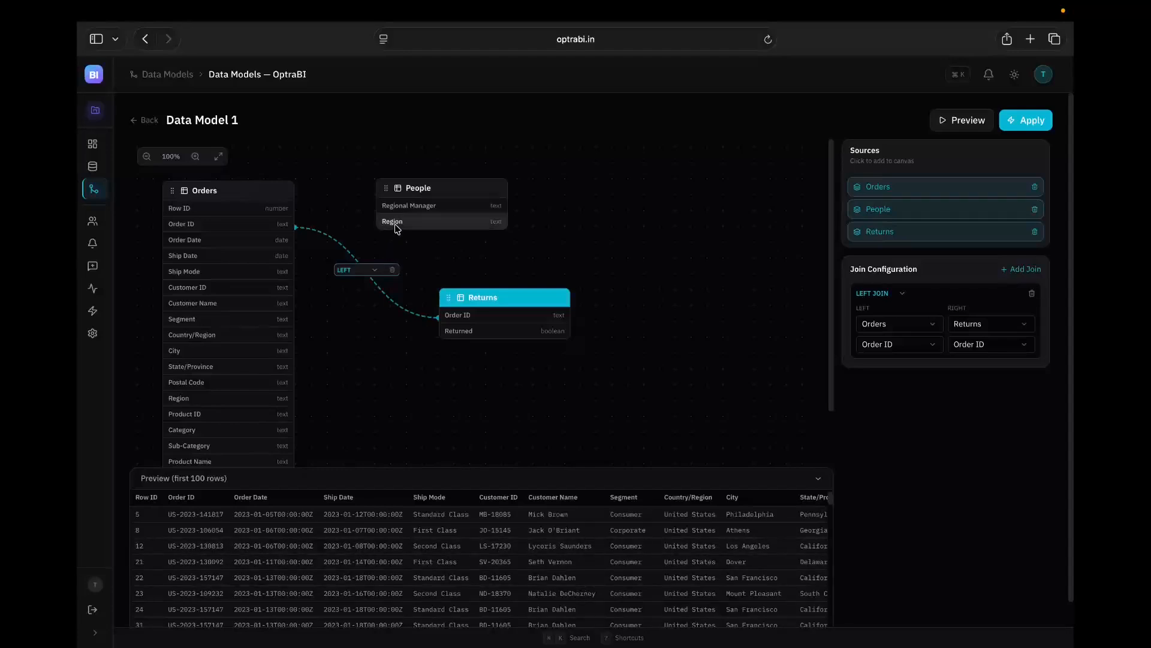
# Step: Move the People table slightly farther from Orders and create a left join between the two tables on Region
pyautogui.moveTo(382, 188); pyautogui.dragTo(413, 180)
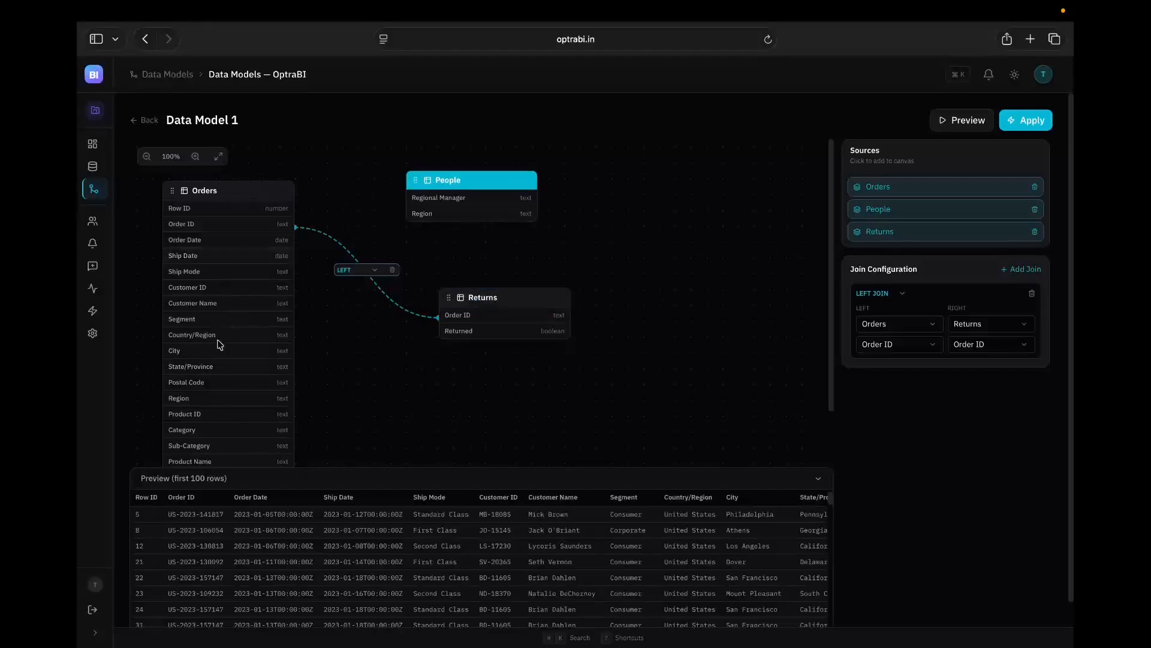
pyautogui.scroll(-1, 223, 366)
pyautogui.scroll(-2, 228, 372)
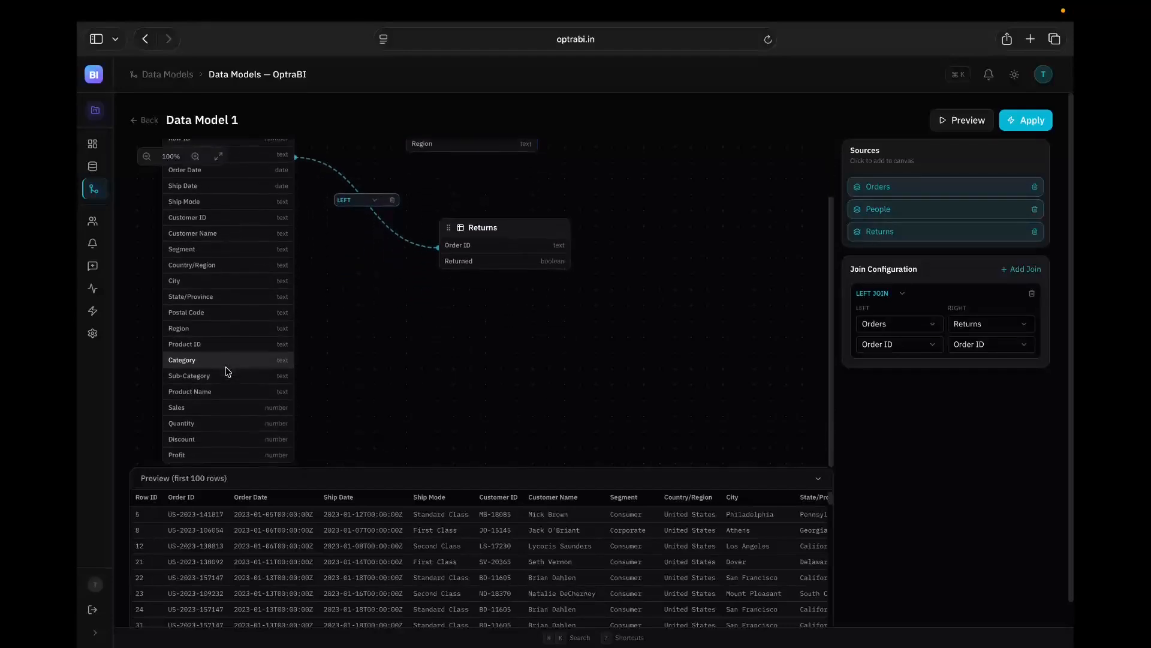
pyautogui.scroll(2, 228, 371)
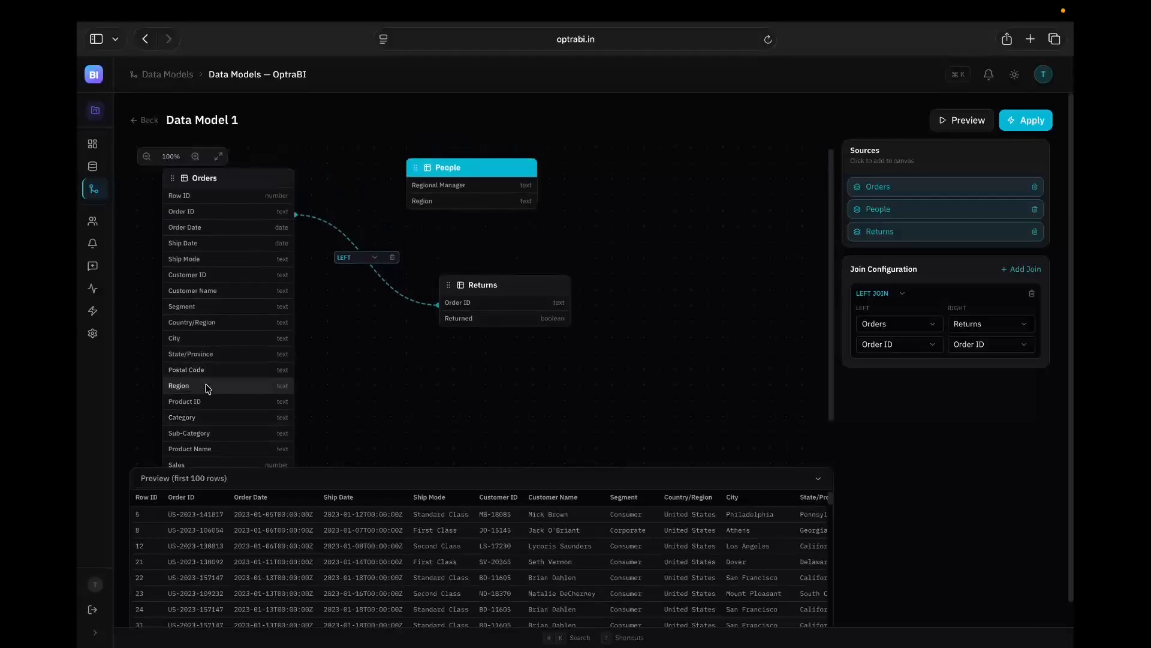
pyautogui.moveTo(199, 389); pyautogui.dragTo(434, 202)
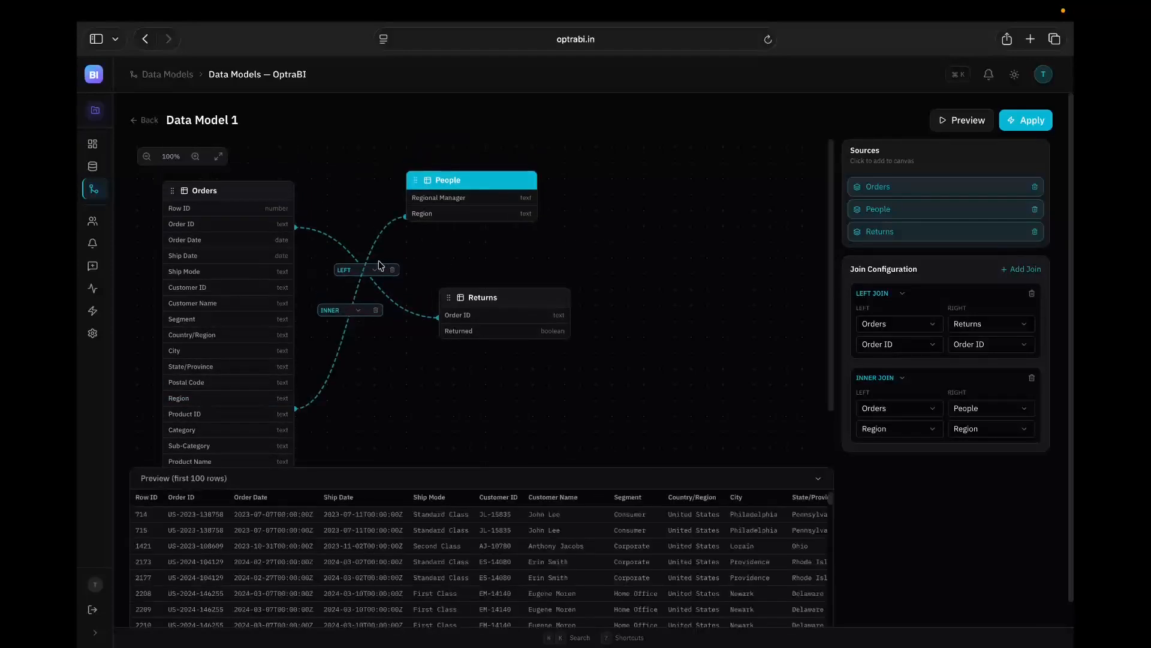
pyautogui.click(352, 312)
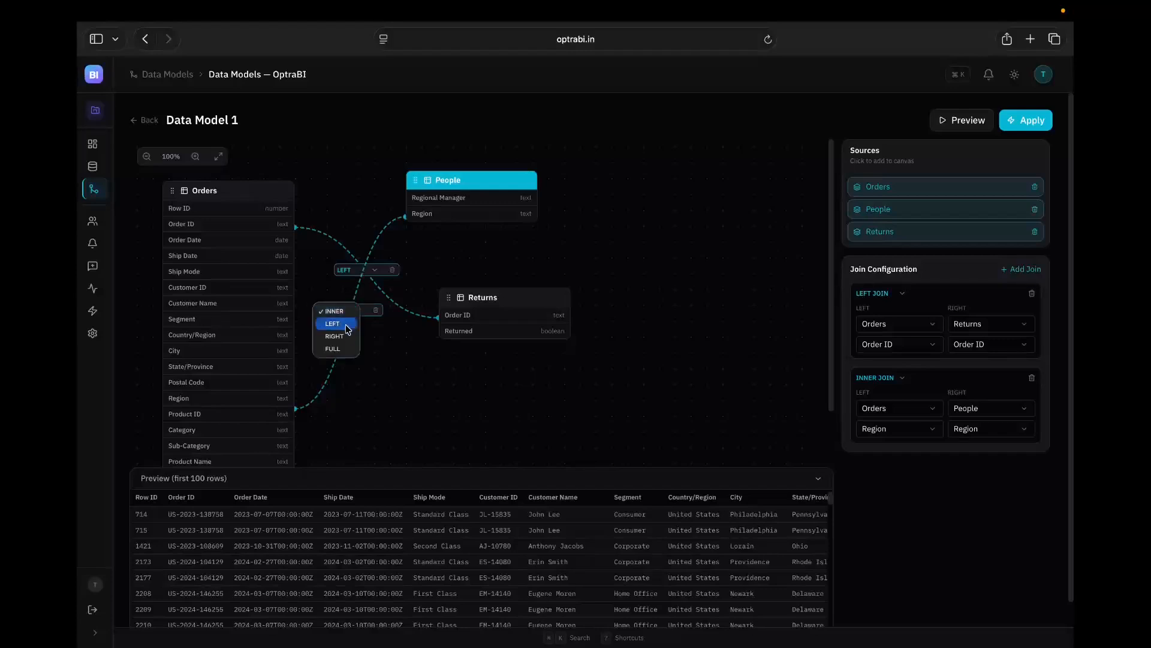
pyautogui.click(346, 330)
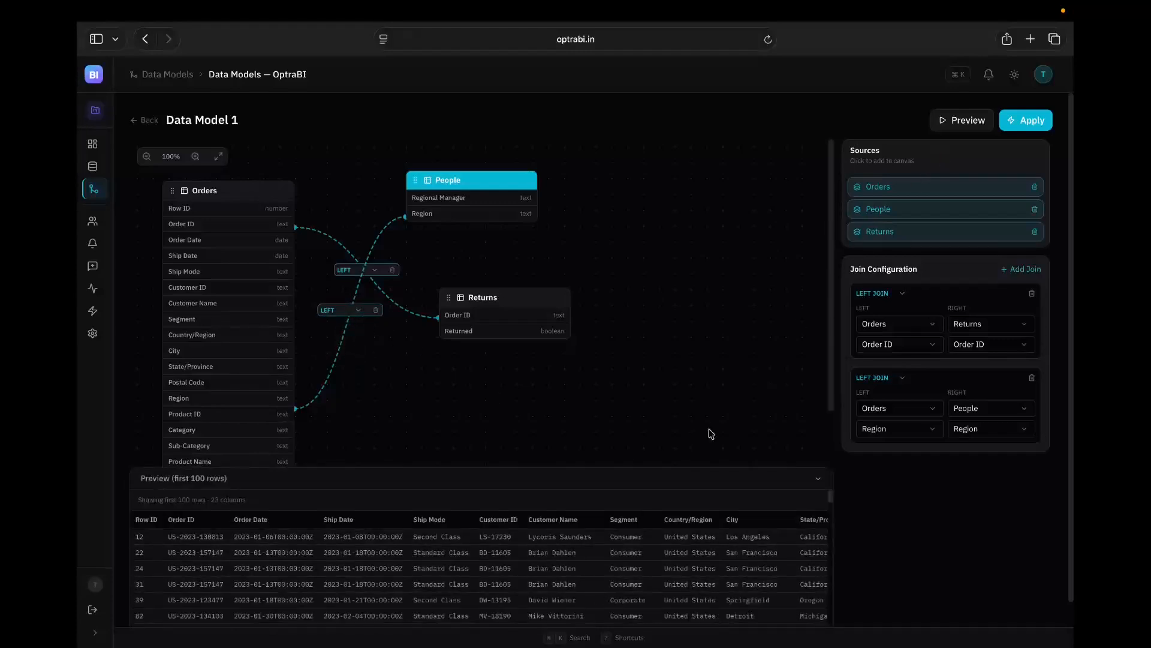
# Step: Preview the joined data across its columns and rows, and apply the data model
pyautogui.click(953, 123)
pyautogui.hscroll(2, 570, 555)
pyautogui.hscroll(10, 571, 554)
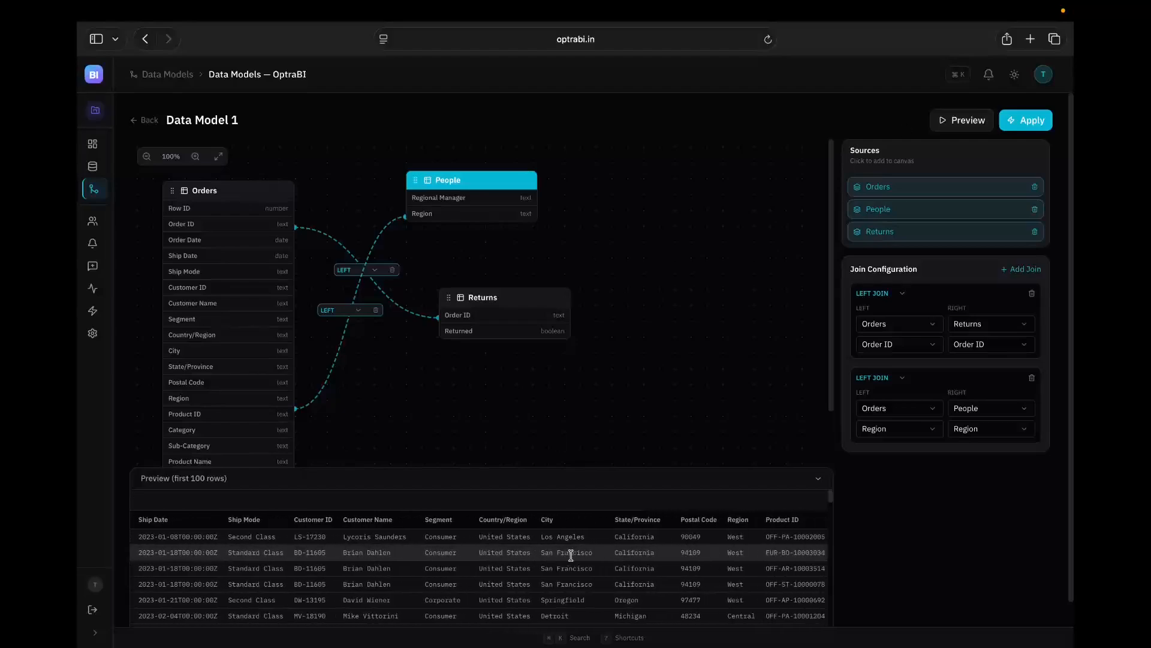
pyautogui.hscroll(-12, 573, 558)
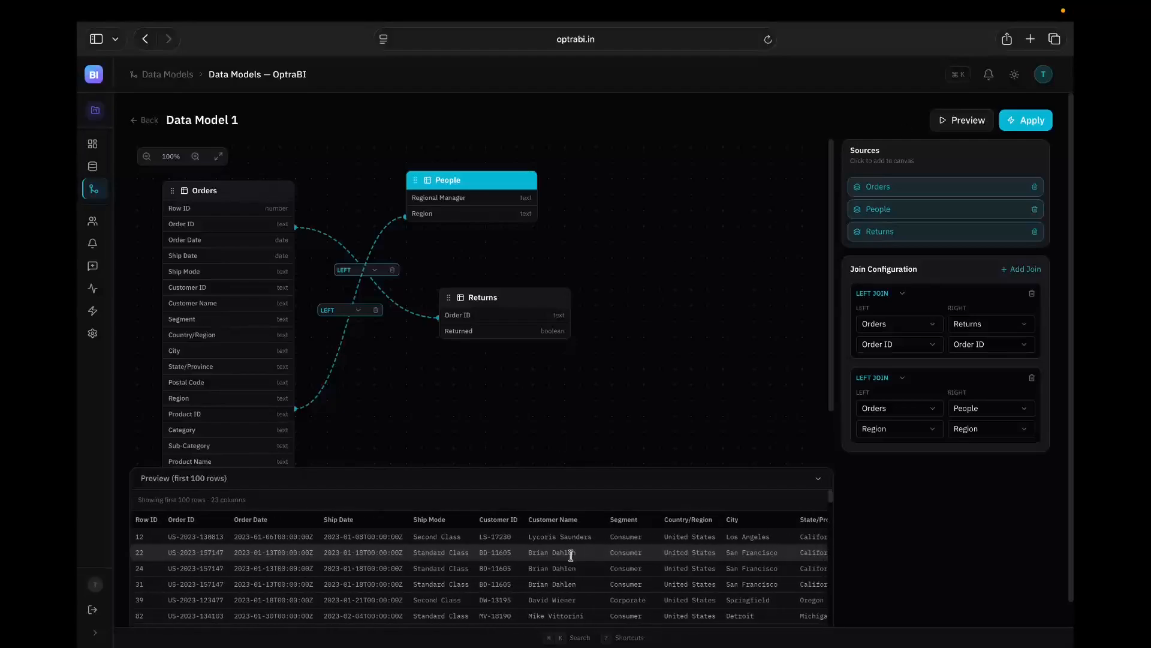
pyautogui.scroll(-2, 571, 555)
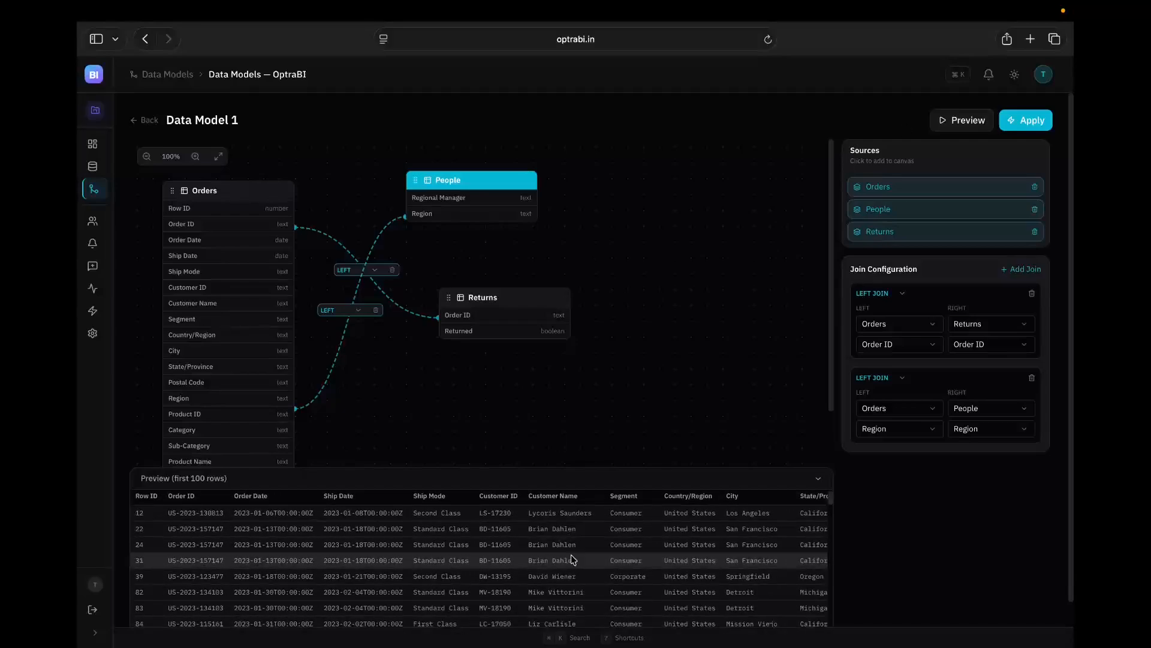
pyautogui.click(1035, 118)
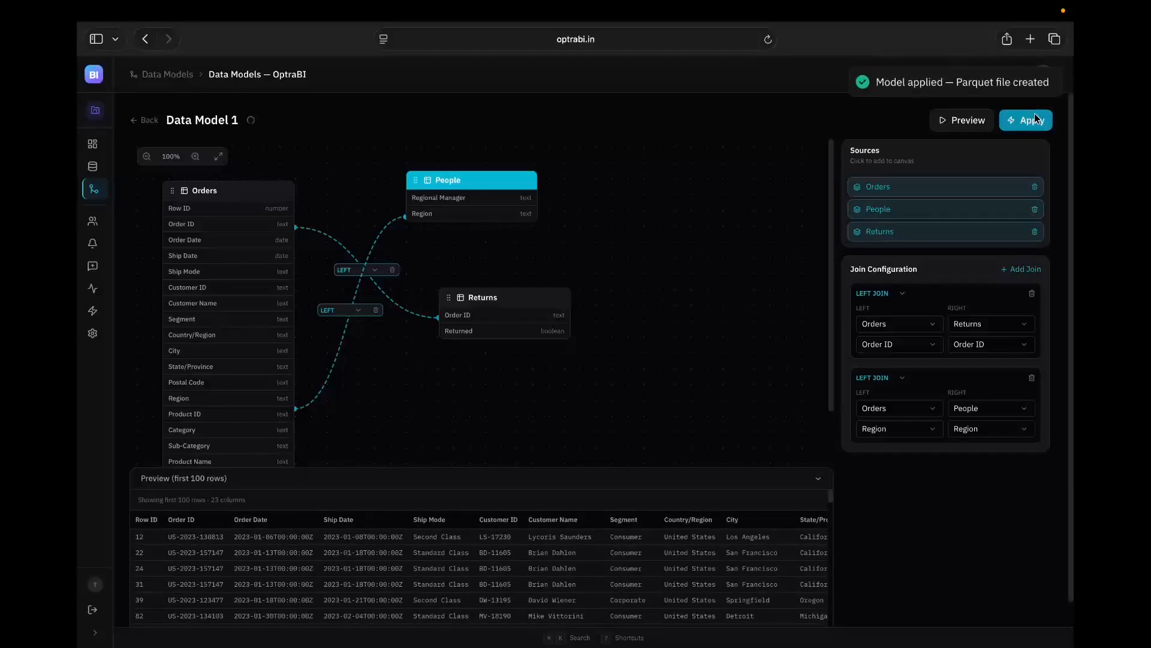